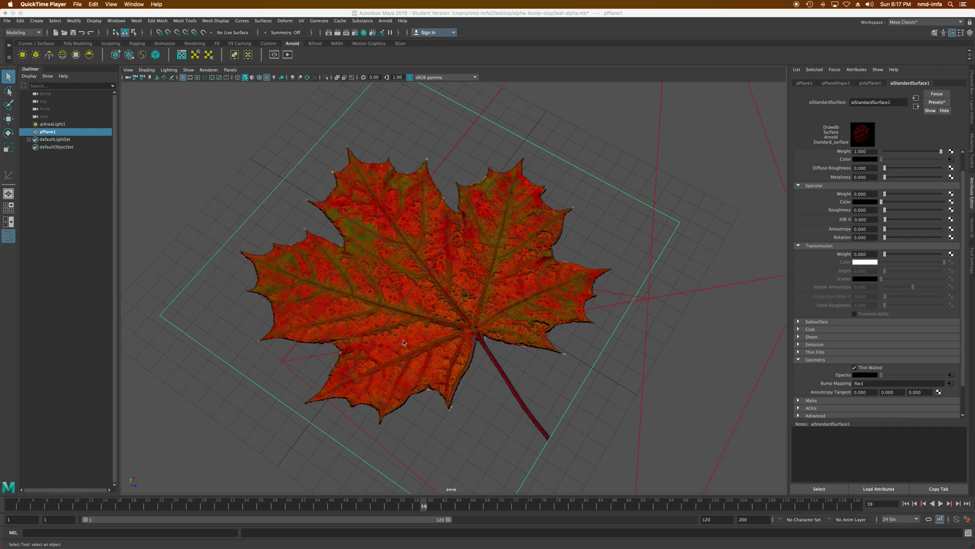
Turn off Hardware Texturing in Maya and orbit around the plain, untextured leaf plane.
{"action": "left_click", "coordinate": [52, 134]}
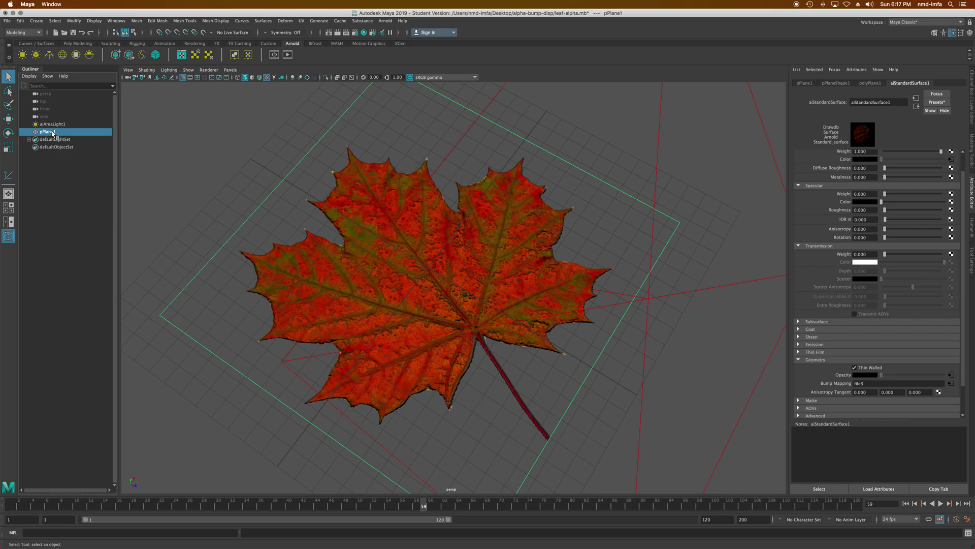
{"action": "left_click", "coordinate": [146, 70]}
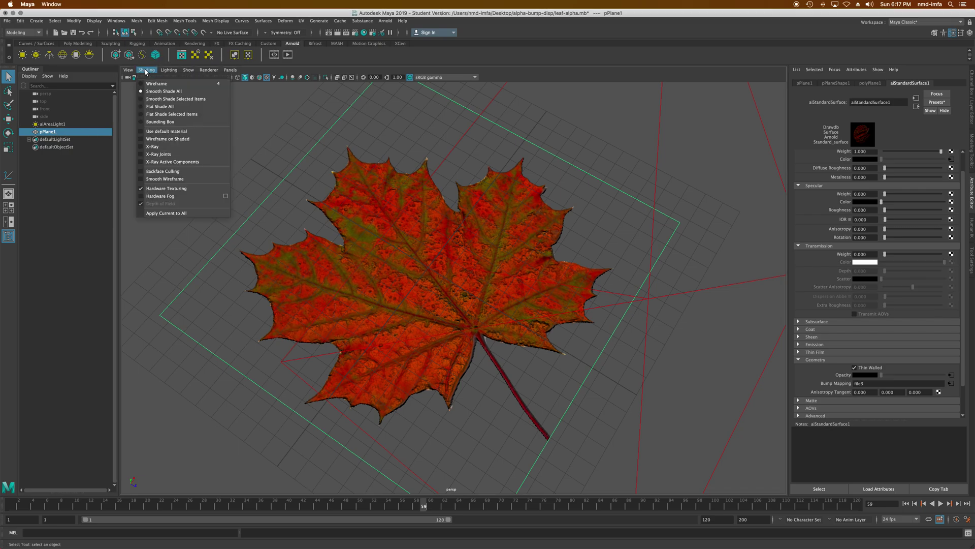
{"action": "left_click", "coordinate": [172, 189]}
{"action": "mouse_move", "coordinate": [470, 285]}
{"action": "left_mouse_down", "text": "alt"}
{"action": "mouse_move", "coordinate": [472, 266]}
{"action": "mouse_move", "coordinate": [477, 282]}
{"action": "left_mouse_up", "text": "alt"}
Turn Hardware Texturing back on and place the alpha-bump-disp Finder folder beside Maya.
{"action": "left_click", "coordinate": [146, 69]}
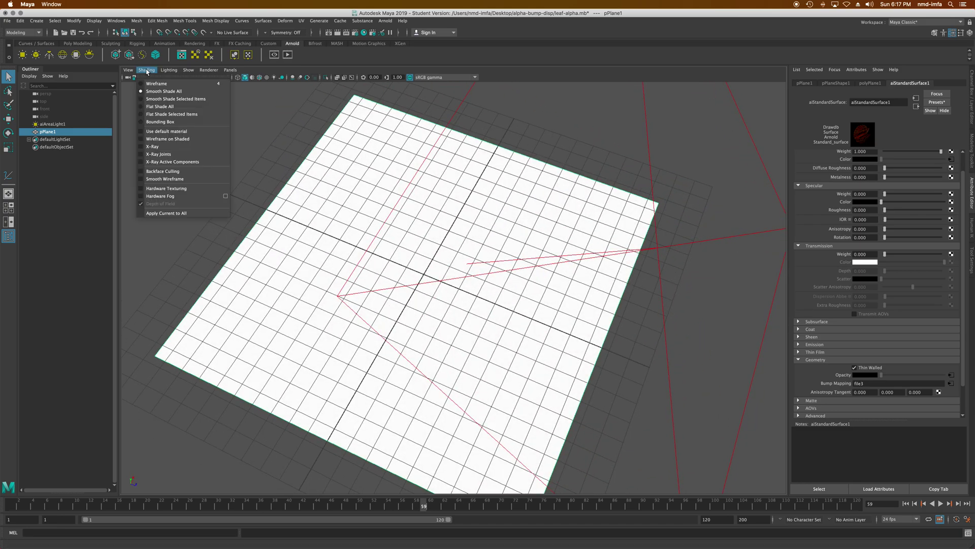
{"action": "left_click", "coordinate": [159, 189]}
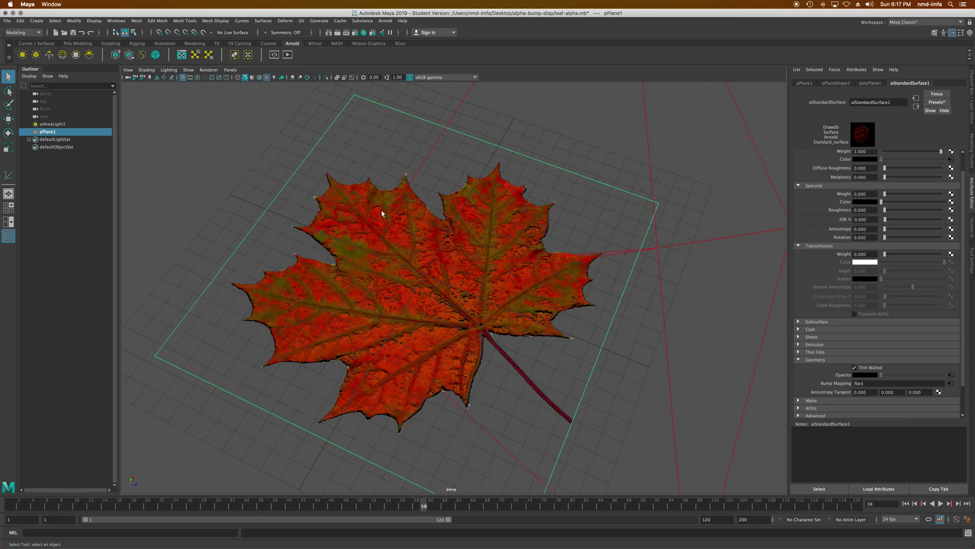
{"action": "left_click_drag", "start_coordinate": [922, 12], "coordinate": [750, 8]}
{"action": "left_click_drag", "start_coordinate": [812, 308], "coordinate": [855, 275]}
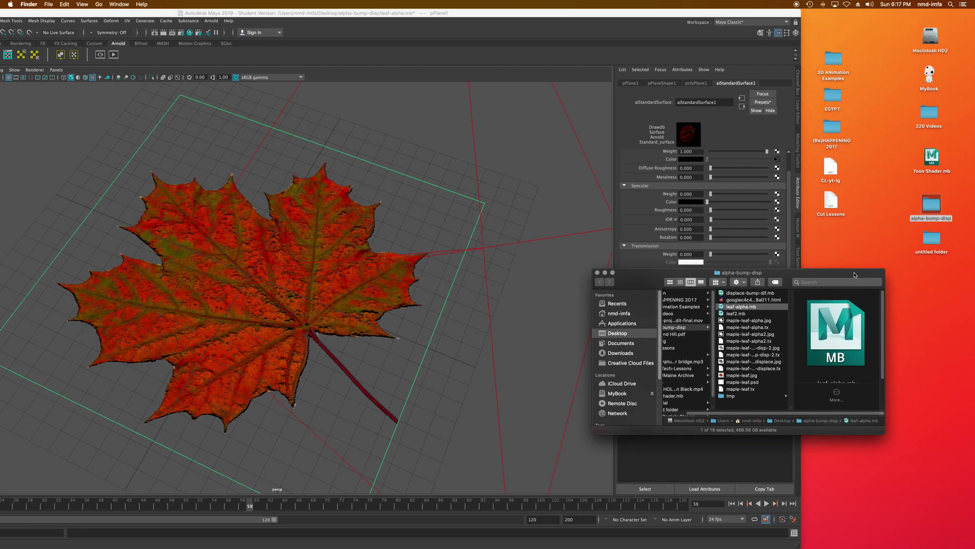
Quick Look the colour, bump/displacement and maple-leaf-alpha.jpg leaf images in turn.
{"action": "left_click", "coordinate": [747, 376]}
{"action": "key", "text": "space"}
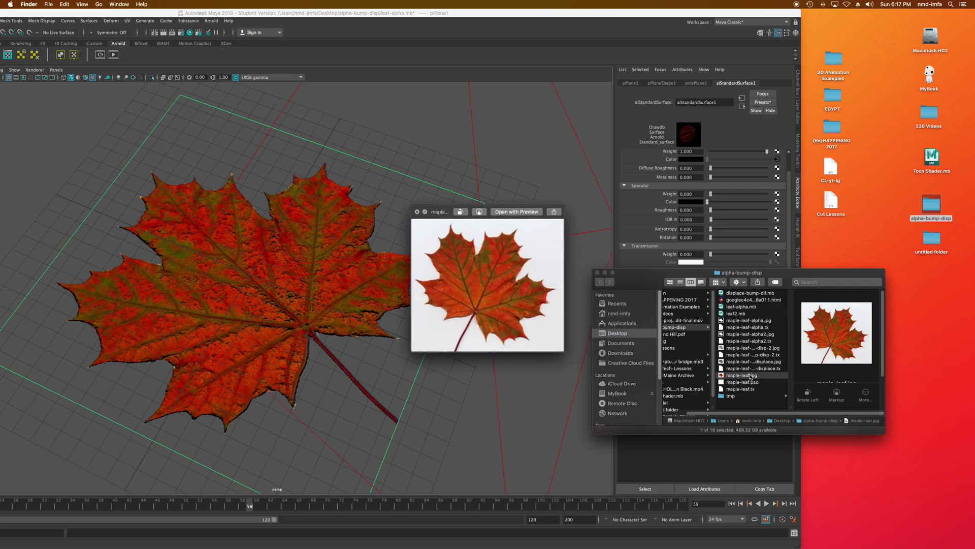
{"action": "key", "text": "space"}
{"action": "left_click", "coordinate": [745, 361]}
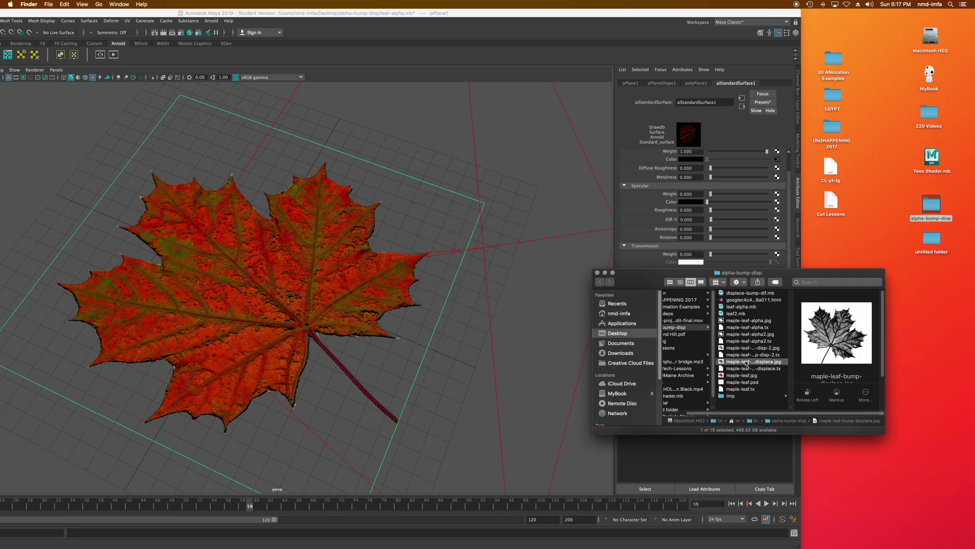
{"action": "key", "text": "space"}
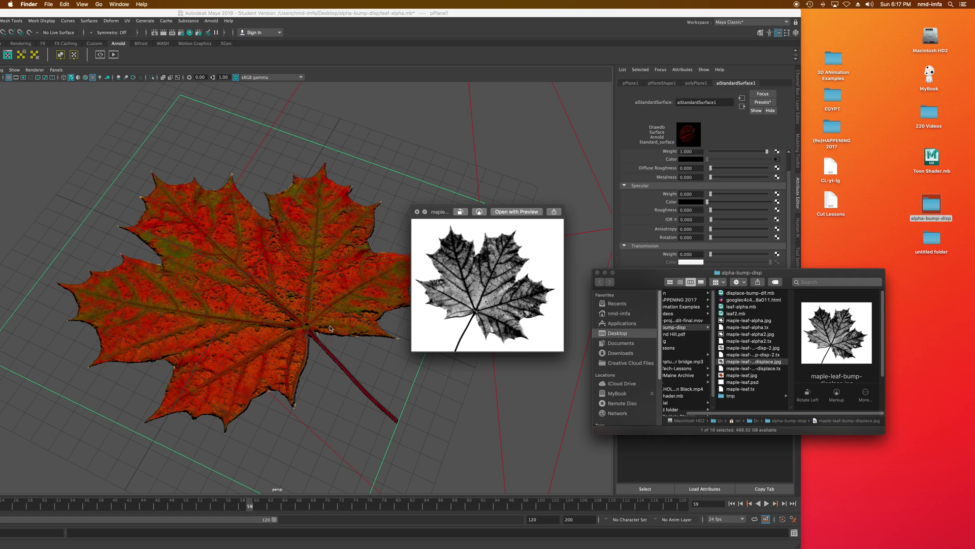
{"action": "key", "text": "space"}
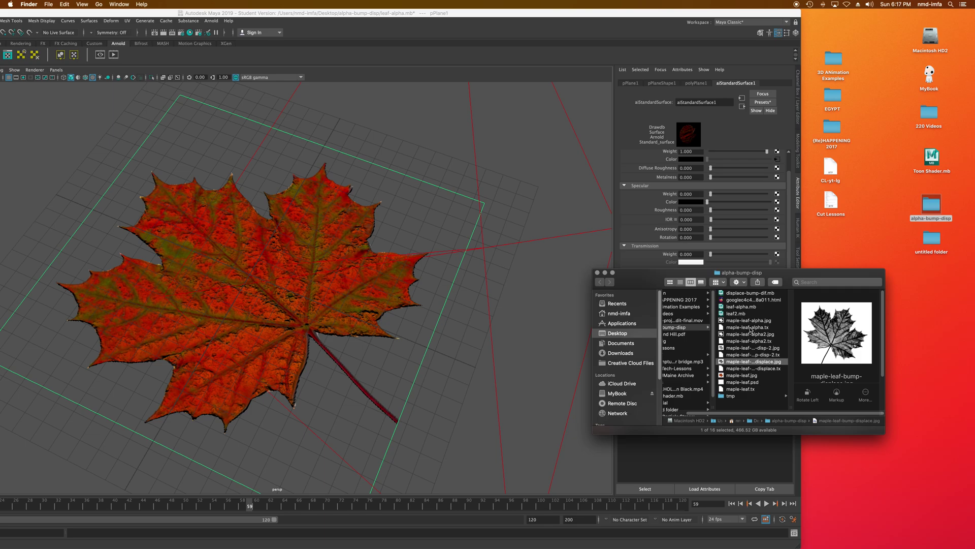
{"action": "left_click", "coordinate": [749, 321]}
{"action": "key", "text": "space"}
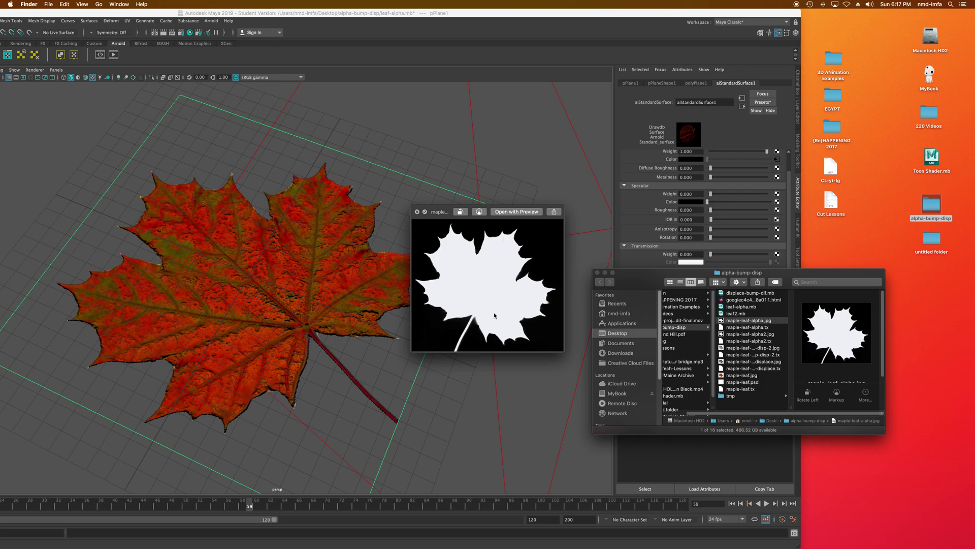
{"action": "key", "text": "space"}
Preview maple-leaf.jpg again in an enlarged view, then open maple-leaf.psd in Photoshop.
{"action": "left_click", "coordinate": [734, 362]}
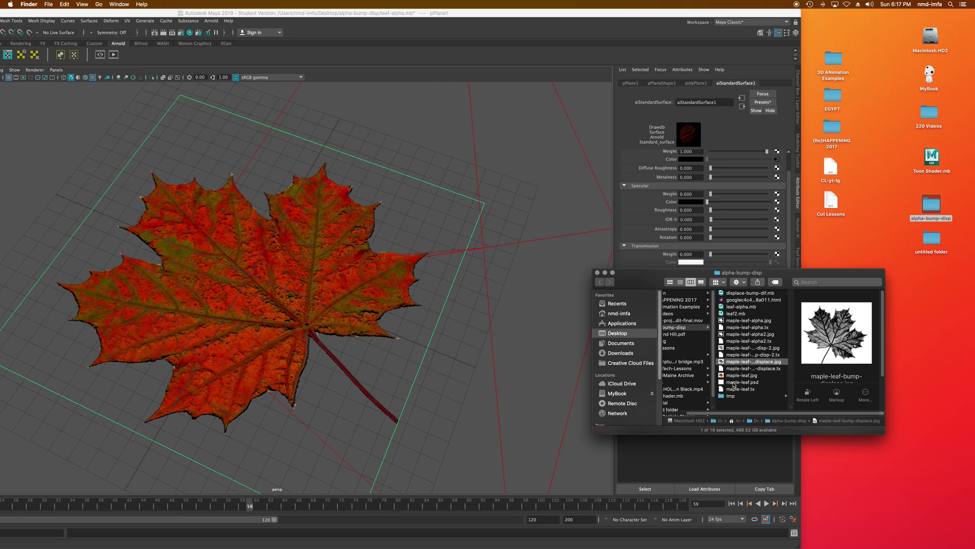
{"action": "left_click", "coordinate": [734, 376]}
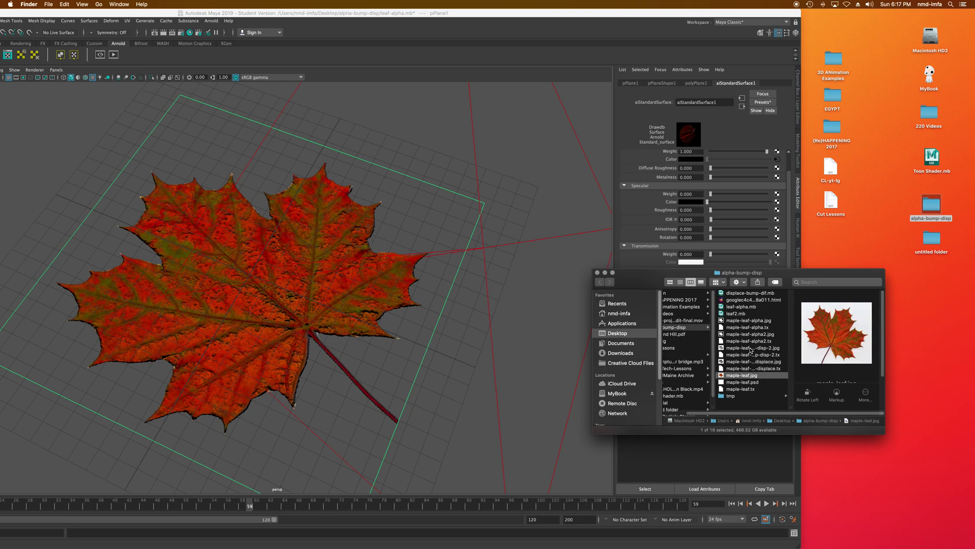
{"action": "key", "text": "space"}
{"action": "left_click_drag", "start_coordinate": [564, 349], "coordinate": [666, 443]}
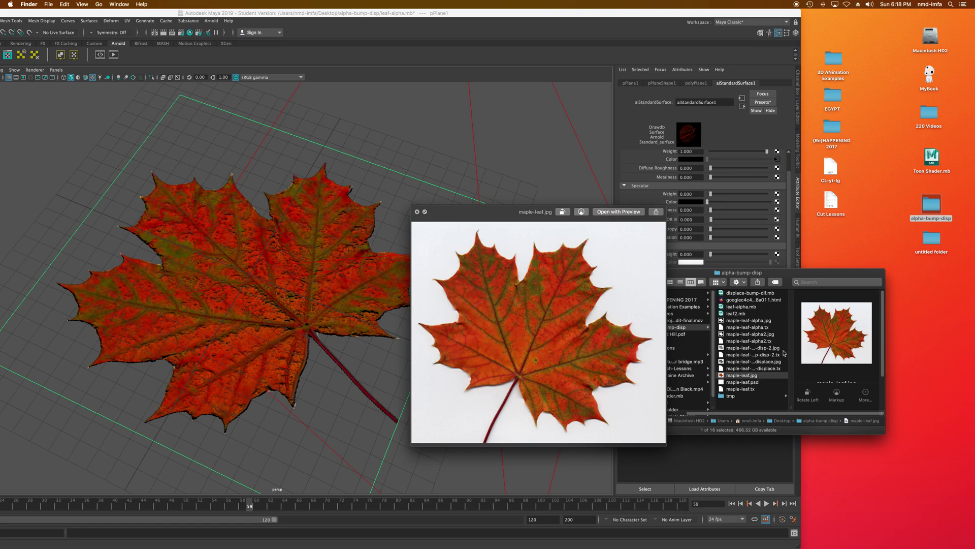
{"action": "key", "text": "space"}
{"action": "double_click", "coordinate": [742, 382]}
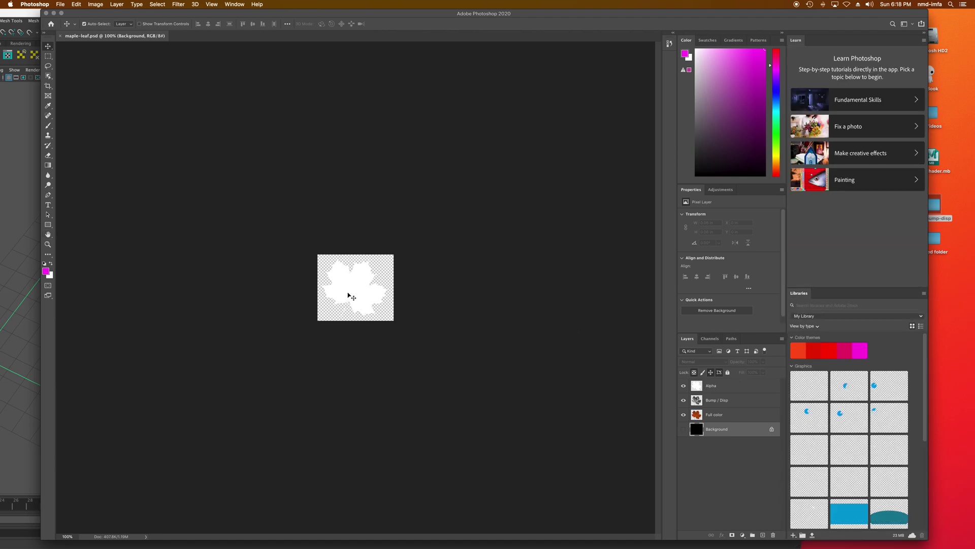
Zoom into the maple-leaf.psd canvas and switch Photoshop to the Graphic and Web workspace.
{"action": "scroll", "coordinate": [348, 294], "scroll_direction": "up", "scroll_amount": 5, "text": "alt"}
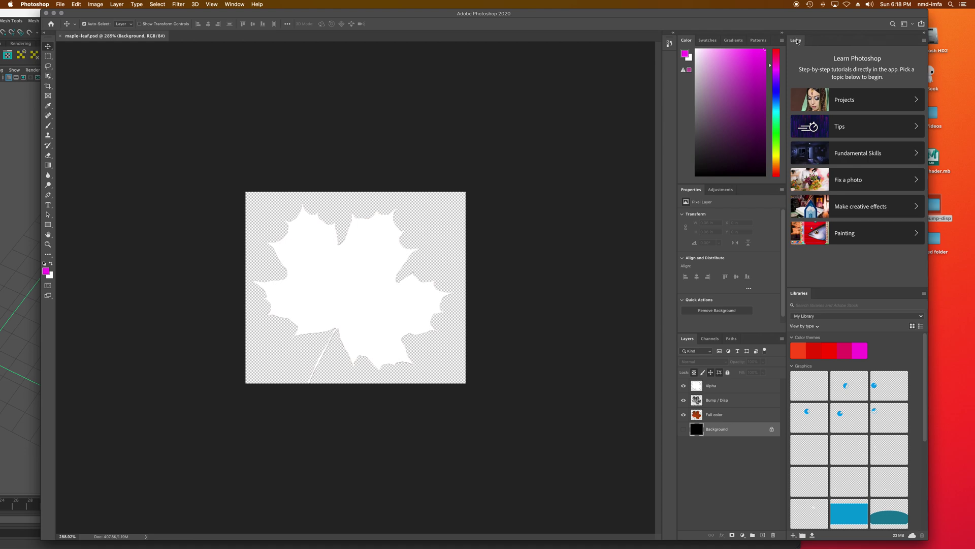
{"action": "left_click", "coordinate": [236, 5]}
{"action": "mouse_move", "coordinate": [251, 21]}
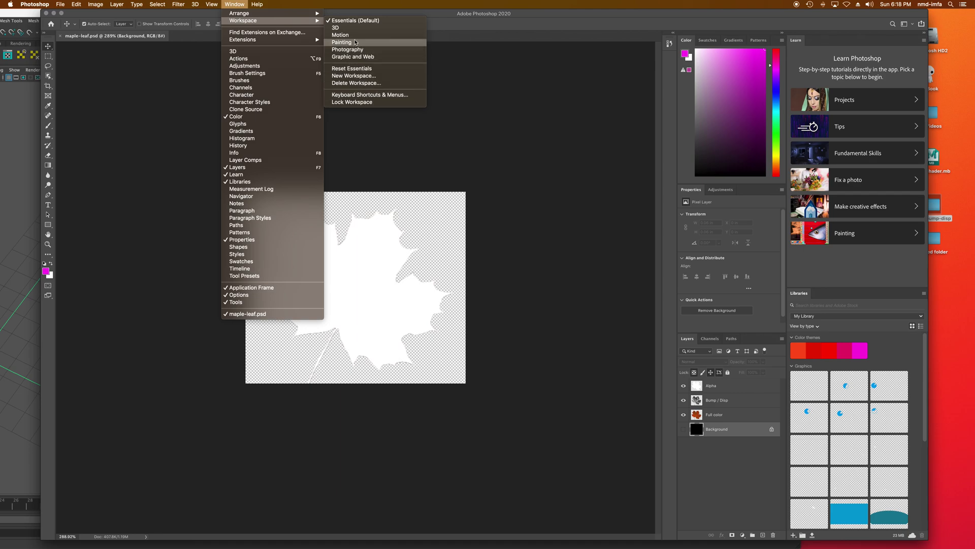
{"action": "left_click", "coordinate": [365, 56]}
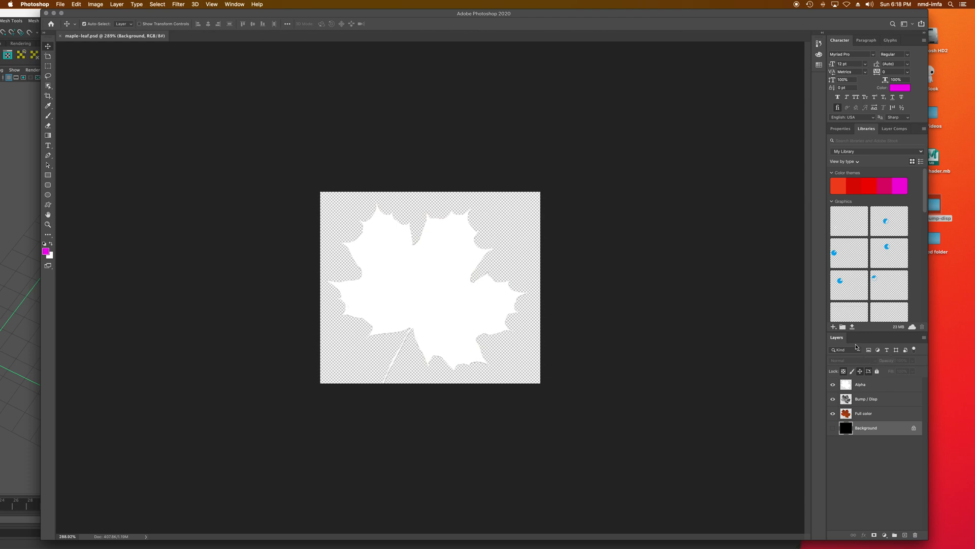
{"action": "left_click", "coordinate": [233, 4]}
Dock the Paths panel, load the Work Path as a leaf selection, then deselect it.
{"action": "left_click", "coordinate": [281, 227]}
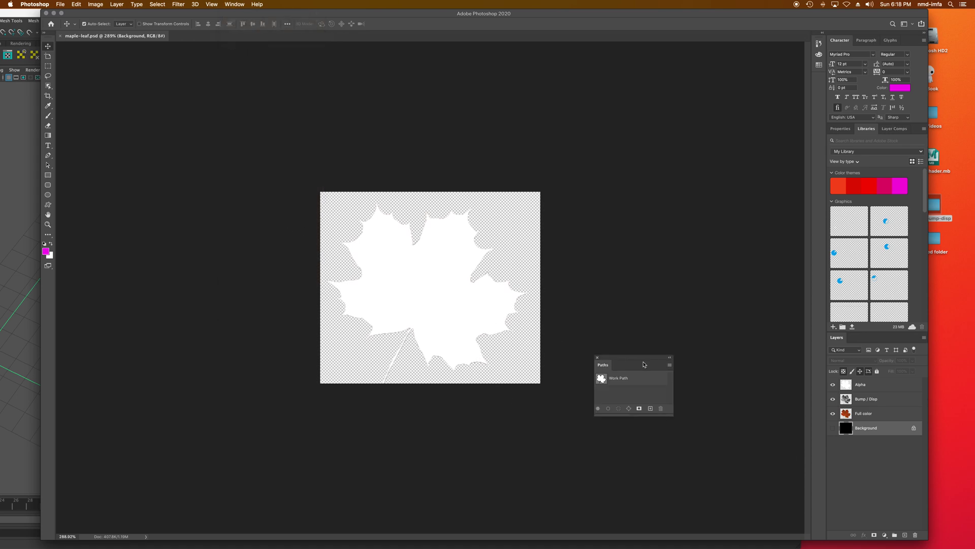
{"action": "left_click_drag", "start_coordinate": [604, 364], "coordinate": [825, 274]}
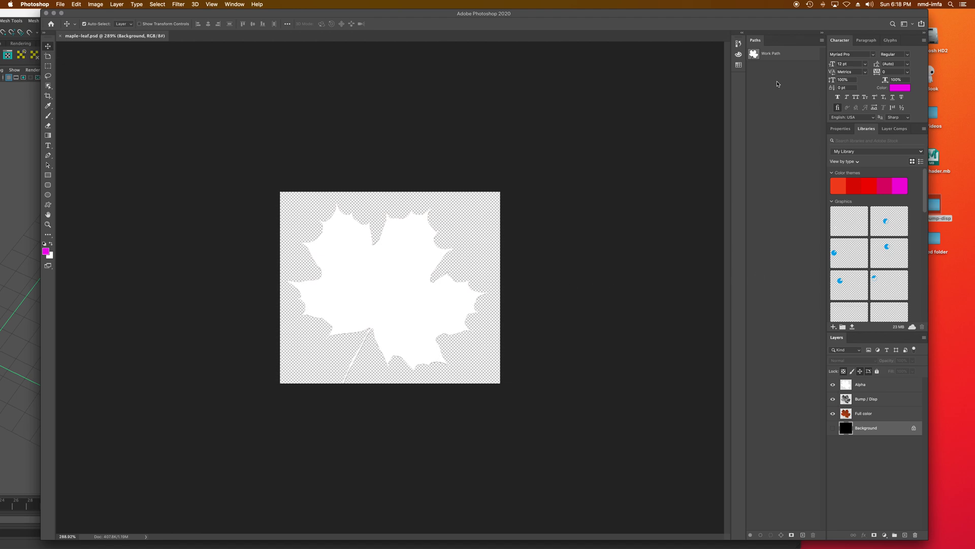
{"action": "left_click", "coordinate": [753, 55], "text": "super"}
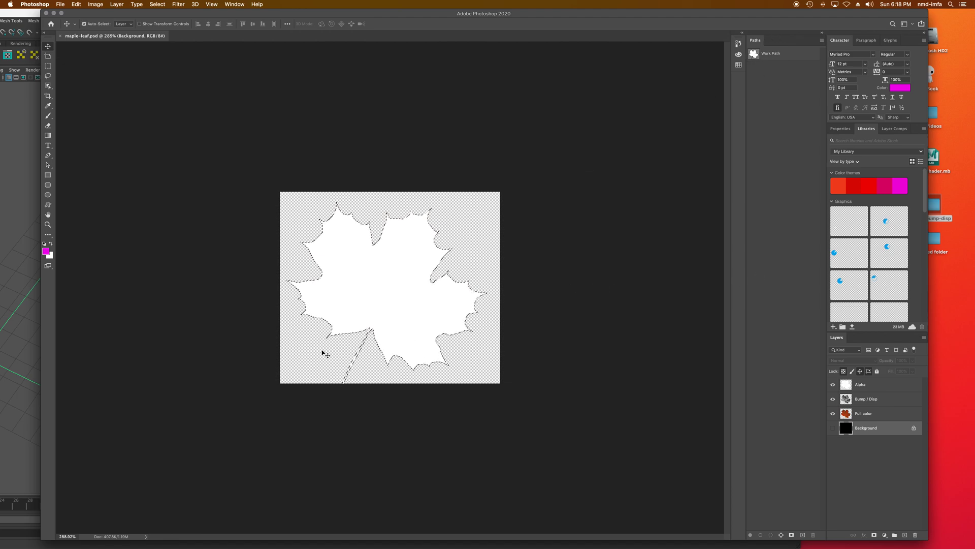
{"action": "key", "text": "super+d"}
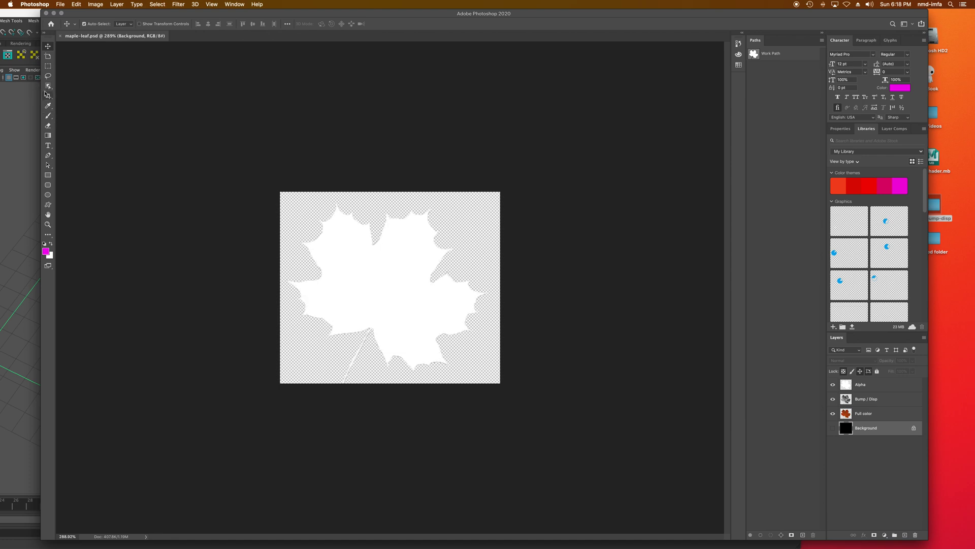
Draw a trial closed pen path along the leaf's left edge and return to the Move tool.
{"action": "left_click", "coordinate": [48, 155]}
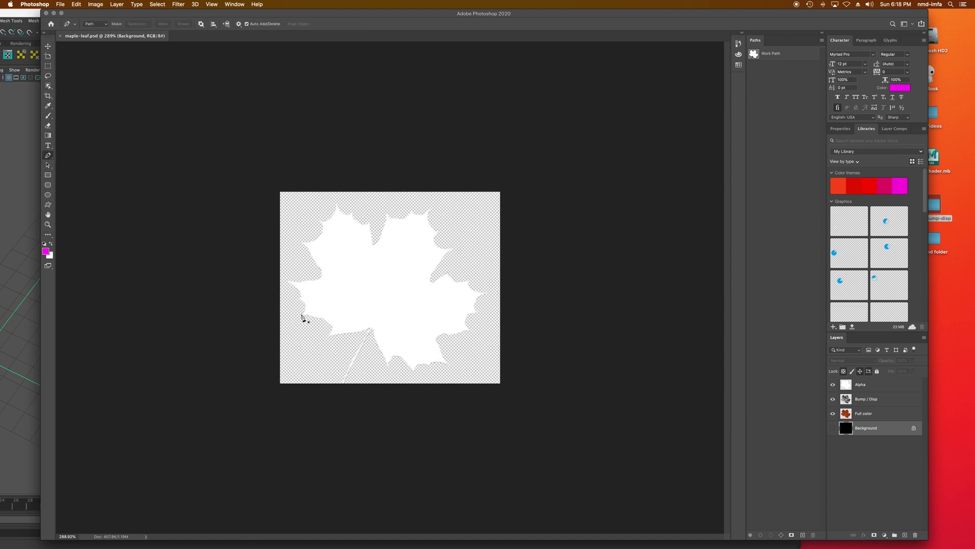
{"action": "left_click_drag", "start_coordinate": [303, 323], "coordinate": [288, 305]}
{"action": "left_click", "coordinate": [289, 290]}
{"action": "left_click", "coordinate": [290, 269]}
{"action": "left_click", "coordinate": [304, 266]}
{"action": "left_click", "coordinate": [298, 240]}
{"action": "left_click_drag", "start_coordinate": [392, 289], "coordinate": [368, 340]}
{"action": "left_click", "coordinate": [318, 341]}
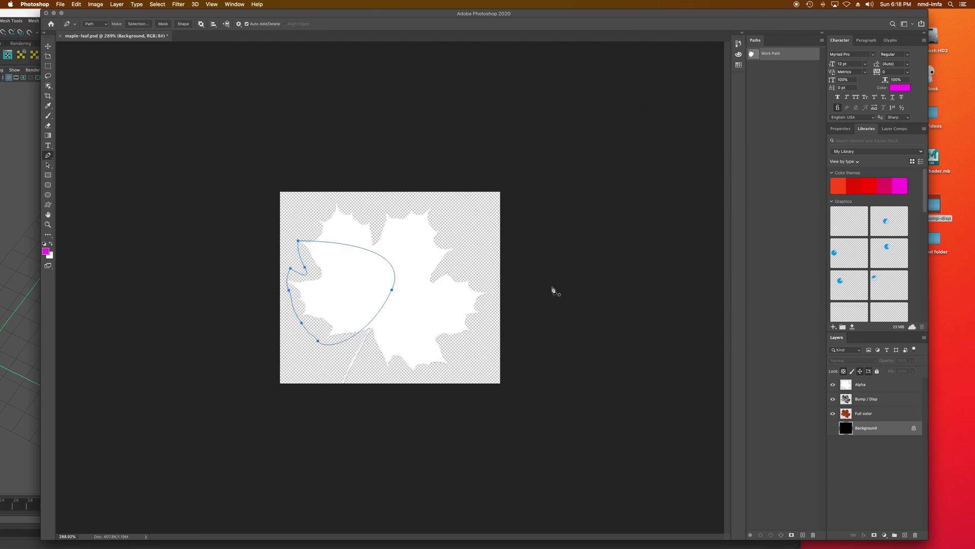
{"action": "key", "text": "Return"}
{"action": "left_click", "coordinate": [48, 46]}
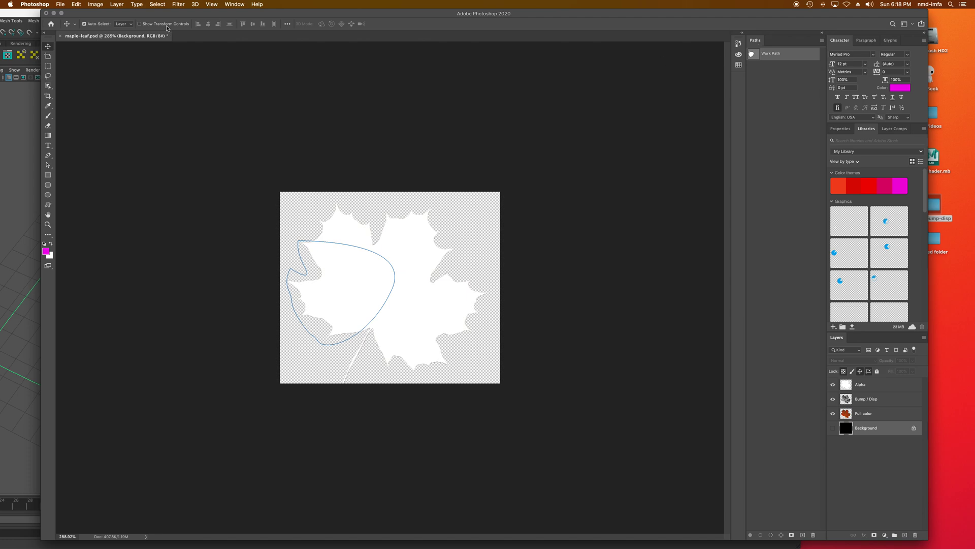
Step back through the History panel to the document's Open state, clearing the pen path.
{"action": "left_click", "coordinate": [178, 4]}
{"action": "left_click", "coordinate": [527, 49]}
{"action": "left_click", "coordinate": [738, 43]}
{"action": "left_click", "coordinate": [676, 97]}
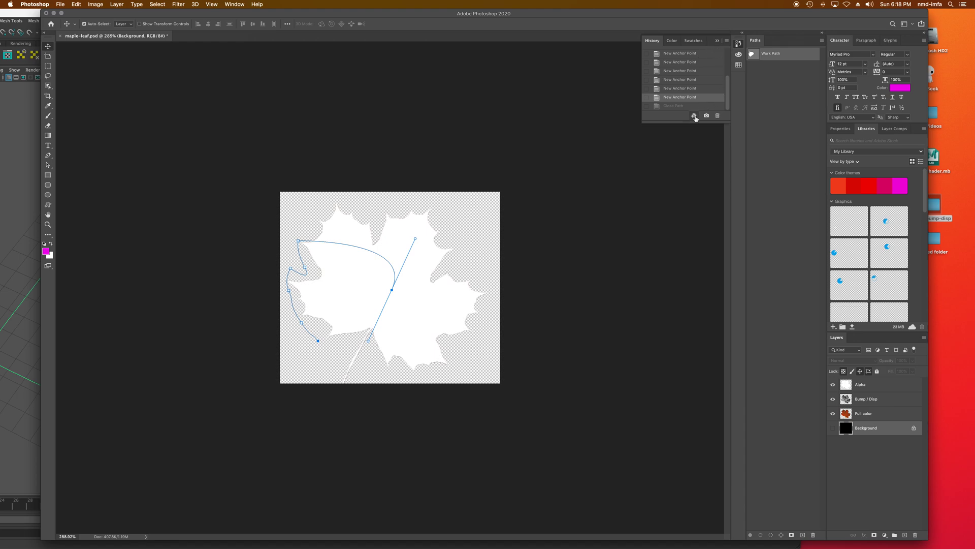
{"action": "left_click", "coordinate": [668, 54]}
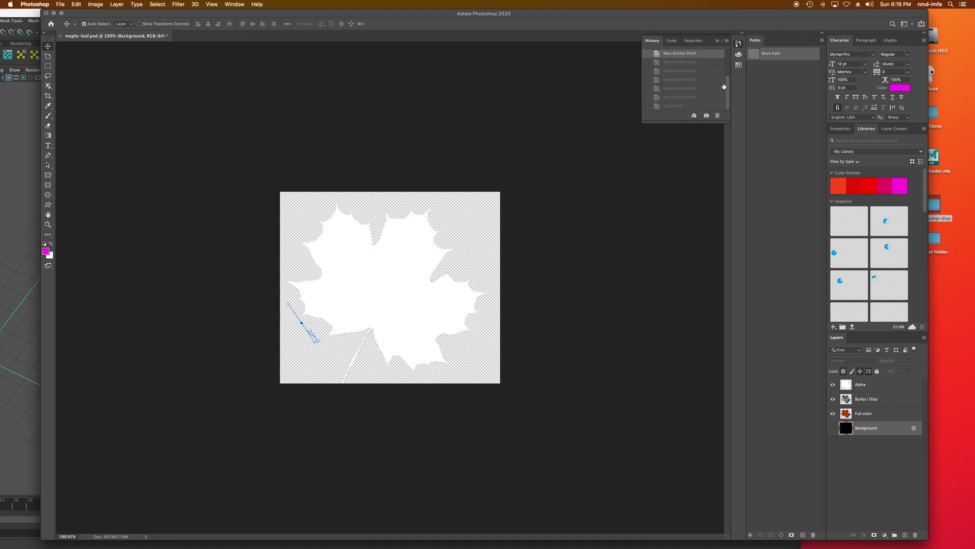
{"action": "left_click_drag", "start_coordinate": [727, 86], "coordinate": [729, 46]}
{"action": "left_click", "coordinate": [692, 66]}
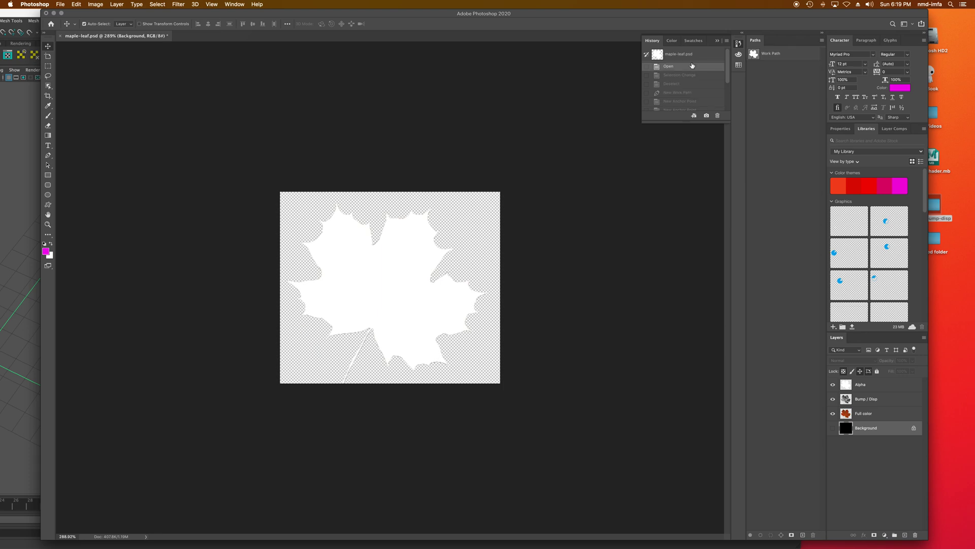
Load the leaf Work Path as a selection, dismiss the warning, and make the Alpha layer current.
{"action": "left_click", "coordinate": [754, 55]}
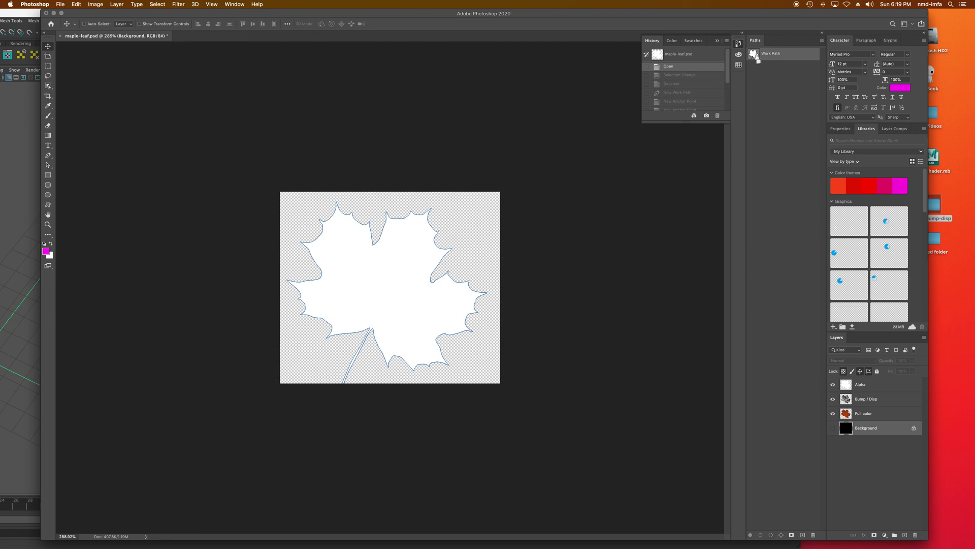
{"action": "left_click", "coordinate": [756, 56], "text": "super"}
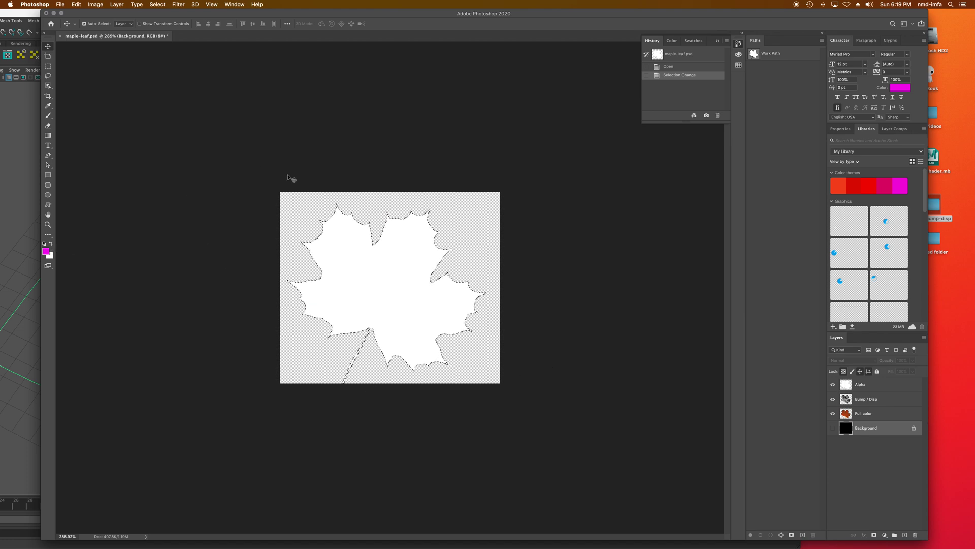
{"action": "left_click", "coordinate": [434, 298]}
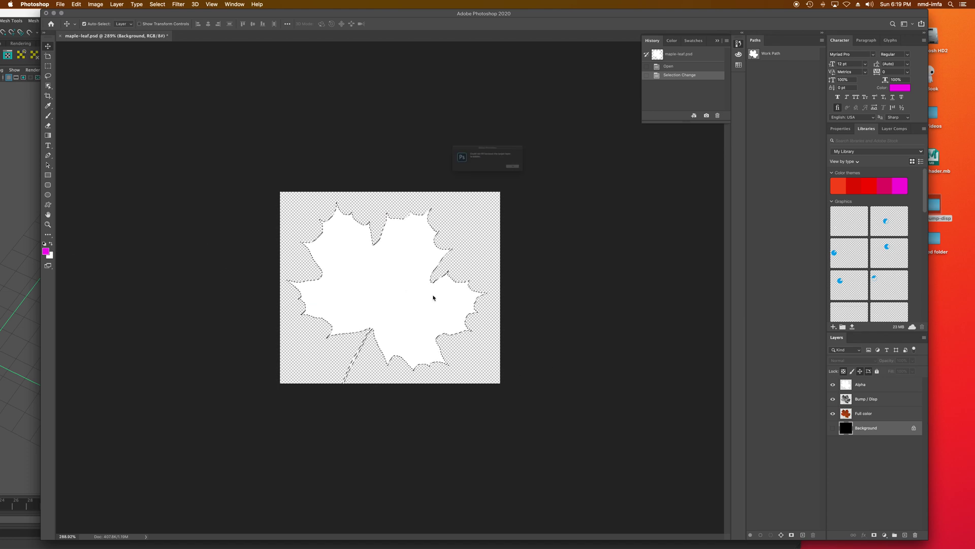
{"action": "key", "text": "Return"}
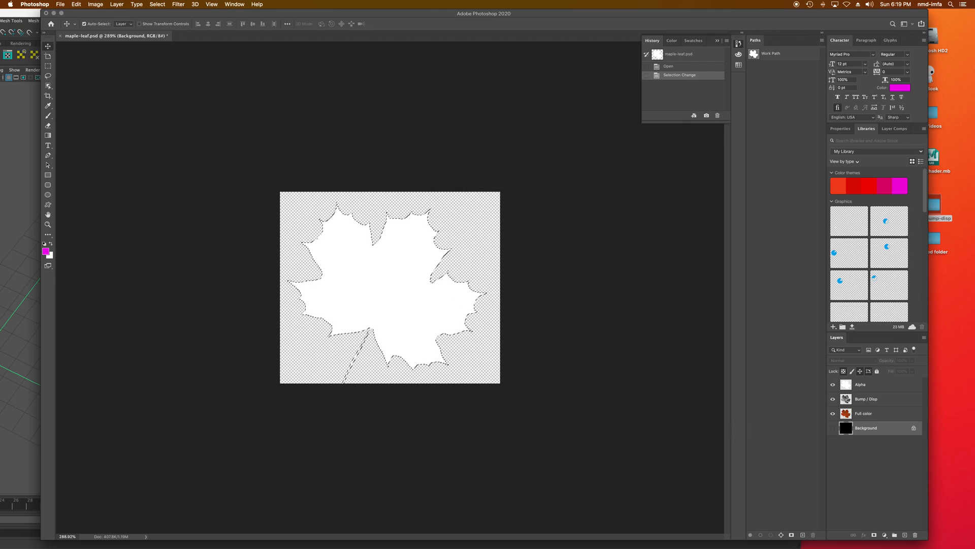
{"action": "left_click", "coordinate": [846, 386]}
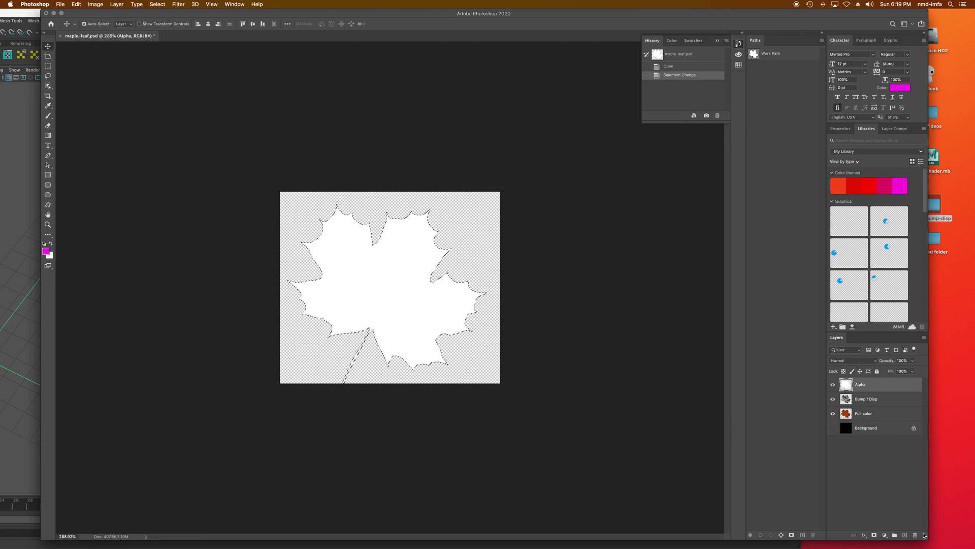
Add Layer 1, fill the leaf selection, then invert the selection and fill the surroundings white.
{"action": "left_click", "coordinate": [905, 534]}
{"action": "key", "text": "alt+BackSpace"}
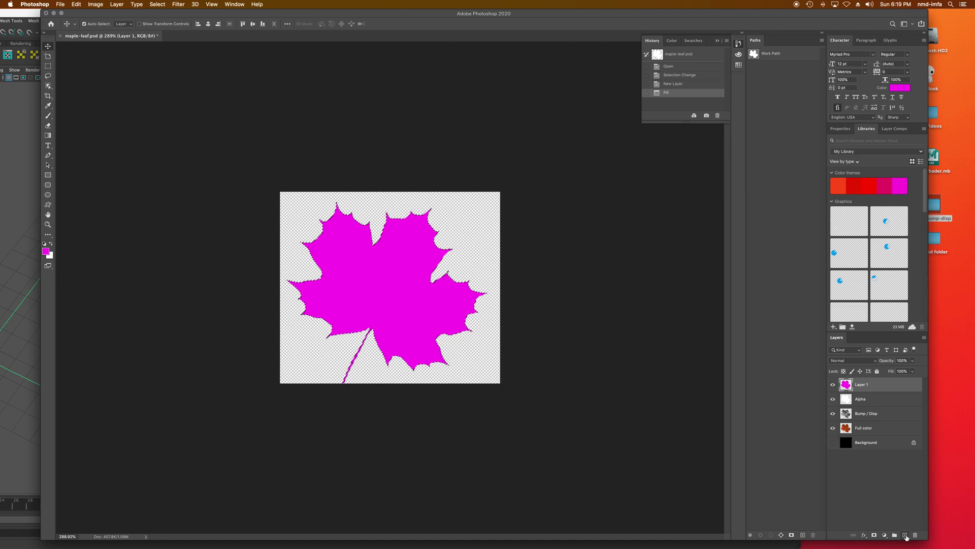
{"action": "key", "text": "super+d"}
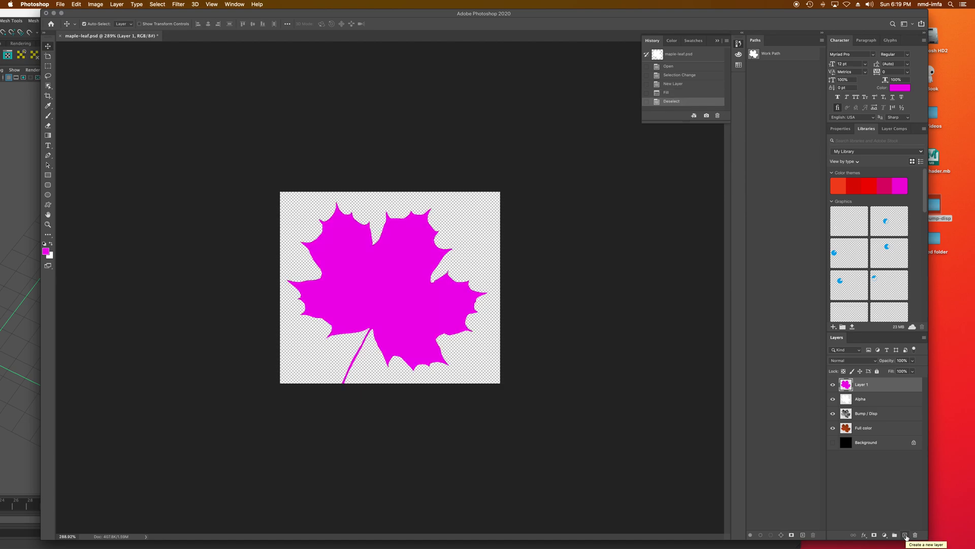
{"action": "key", "text": "super+z"}
{"action": "key", "text": "shift+super+i"}
{"action": "key", "text": "x"}
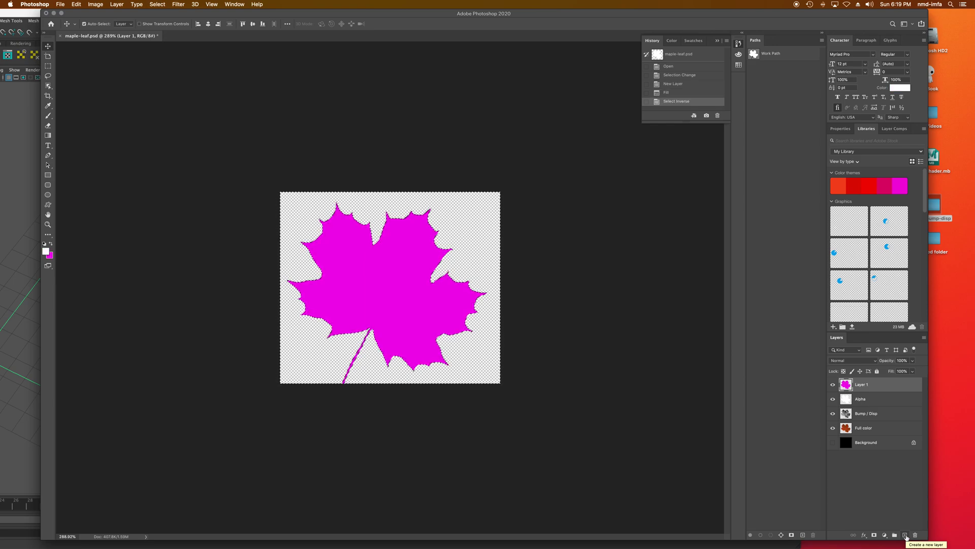
{"action": "key", "text": "alt+BackSpace"}
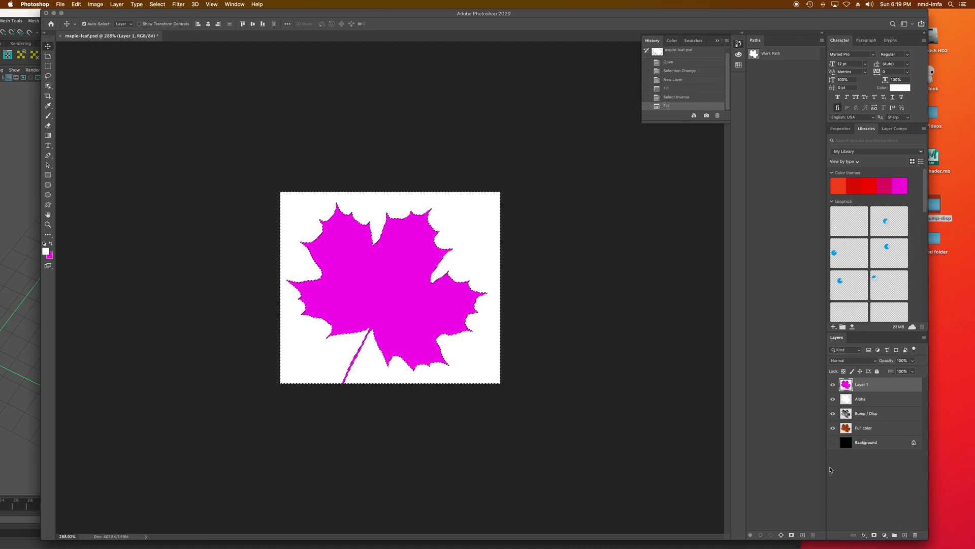
Refill the surroundings black and the leaf white, deselect, and hide Layer 1 and Alpha.
{"action": "left_click", "coordinate": [45, 245]}
{"action": "key", "text": "alt+BackSpace"}
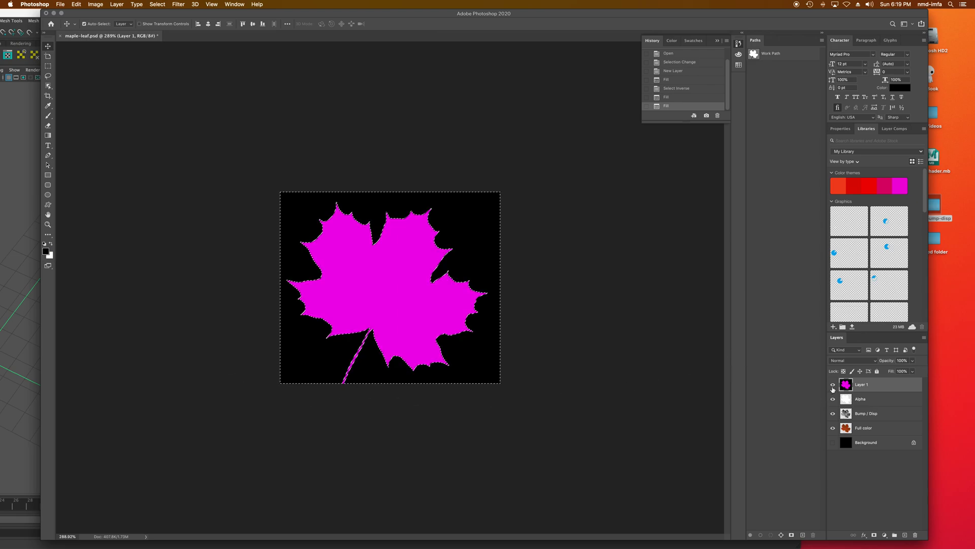
{"action": "key", "text": "super+shift+i"}
{"action": "key", "text": "x"}
{"action": "key", "text": "alt+BackSpace"}
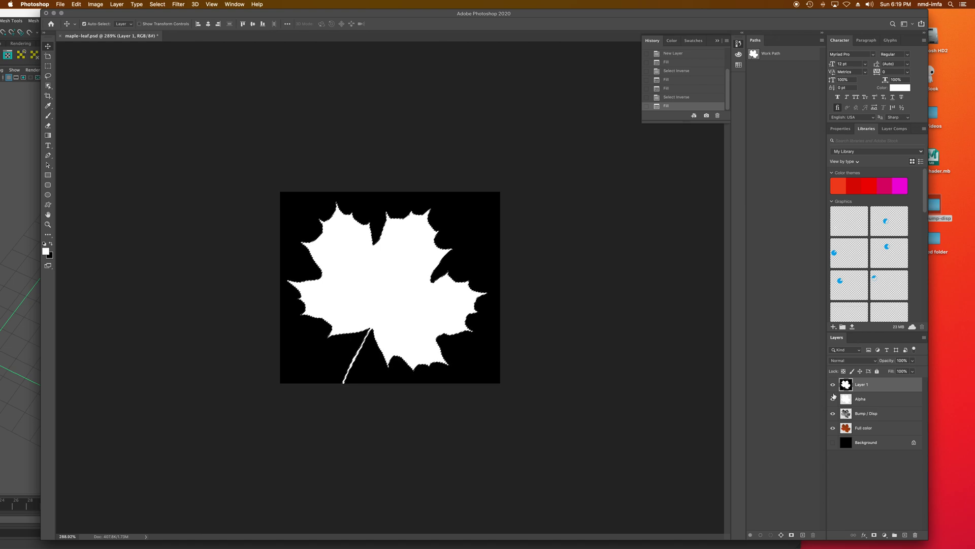
{"action": "key", "text": "super+d"}
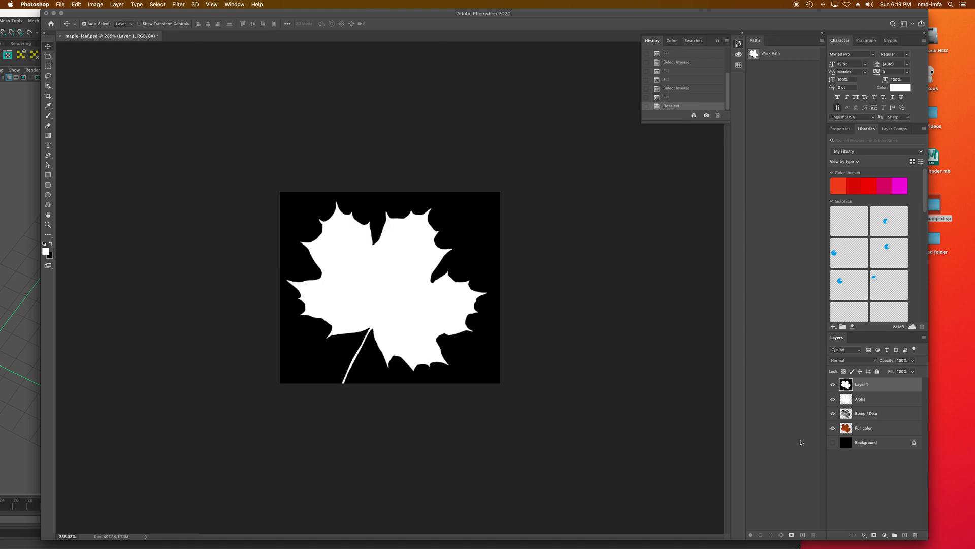
{"action": "left_click", "coordinate": [833, 385]}
{"action": "left_click", "coordinate": [833, 400]}
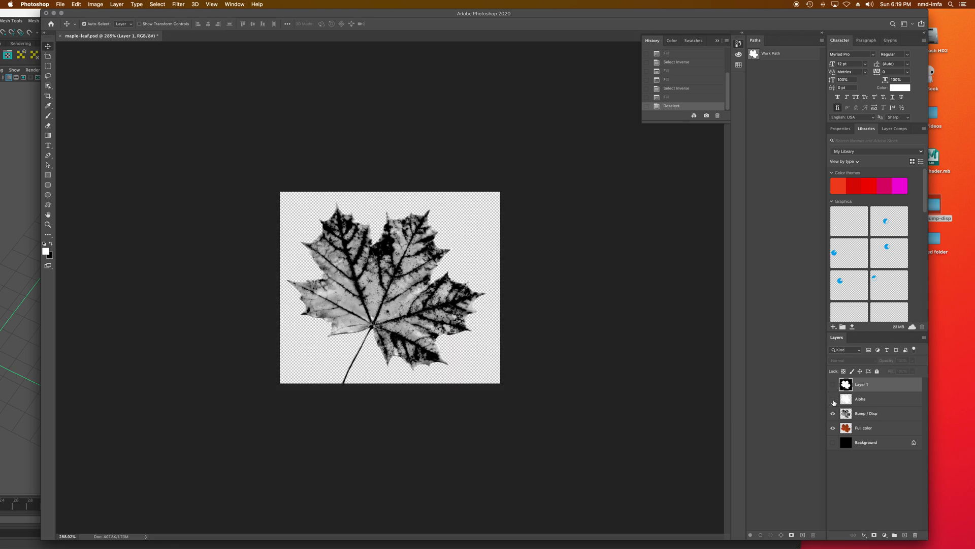
Select the Full color layer, hide Bump / Disp, and try then undo a Grayscale mode conversion.
{"action": "left_click", "coordinate": [851, 420]}
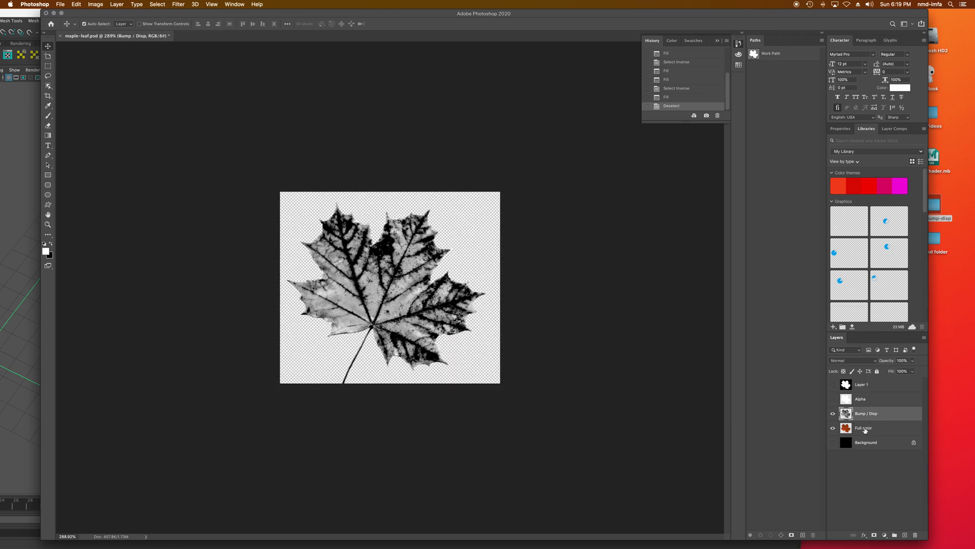
{"action": "left_click", "coordinate": [866, 430]}
{"action": "left_click", "coordinate": [833, 413]}
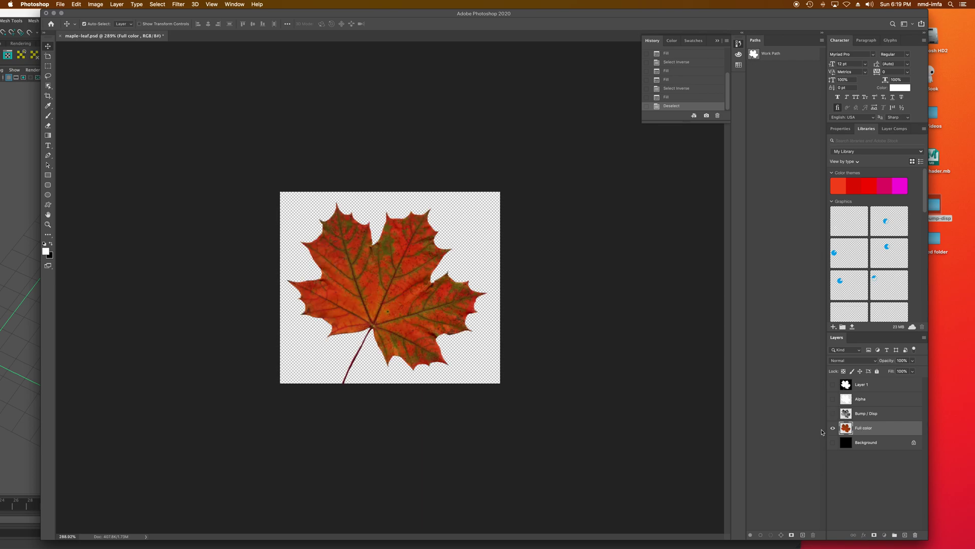
{"action": "left_click", "coordinate": [152, 2]}
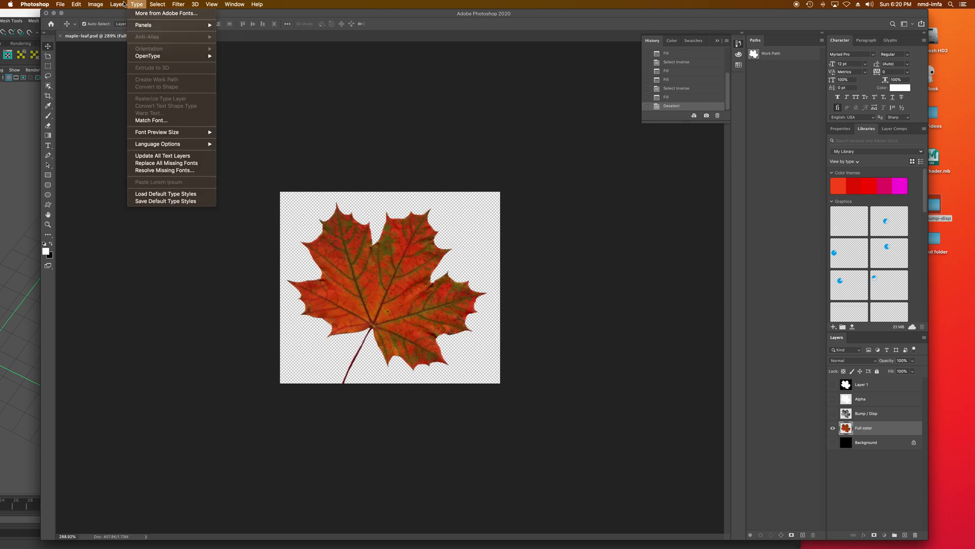
{"action": "mouse_move", "coordinate": [95, 4]}
{"action": "left_click", "coordinate": [187, 23]}
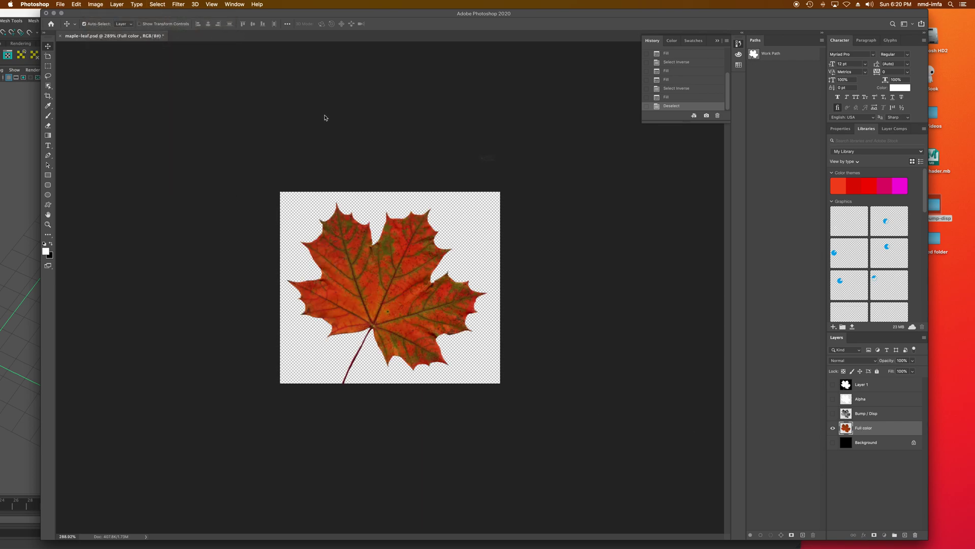
{"action": "left_click", "coordinate": [471, 178]}
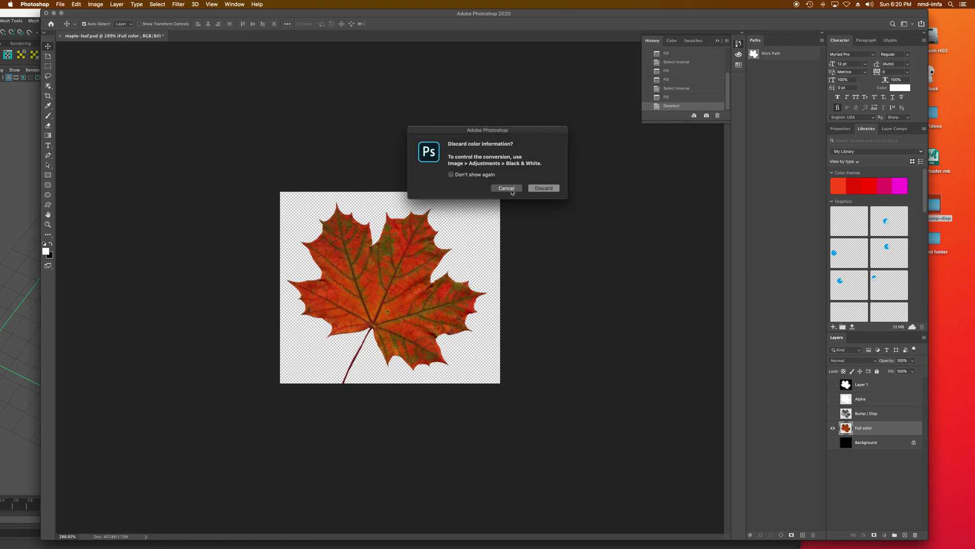
{"action": "left_click", "coordinate": [557, 189]}
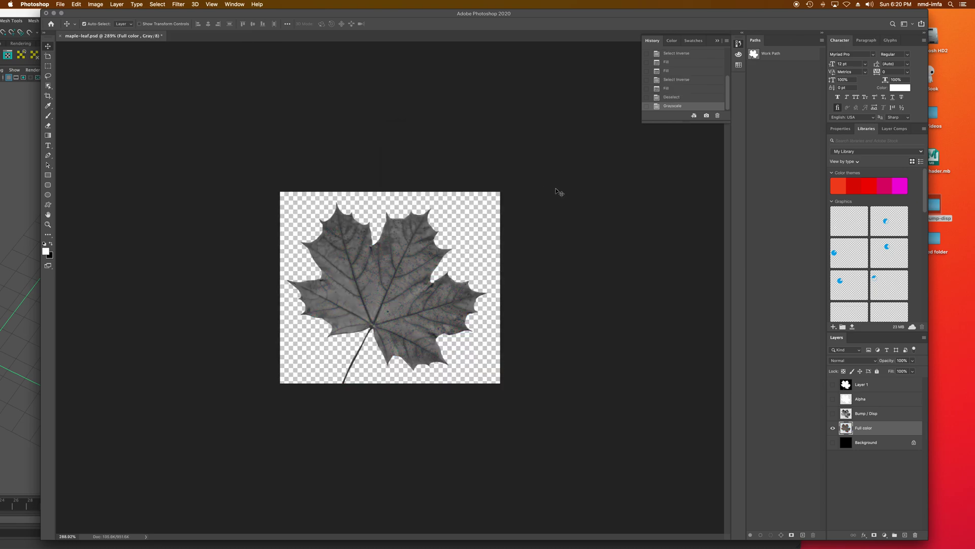
{"action": "key", "text": "super+z"}
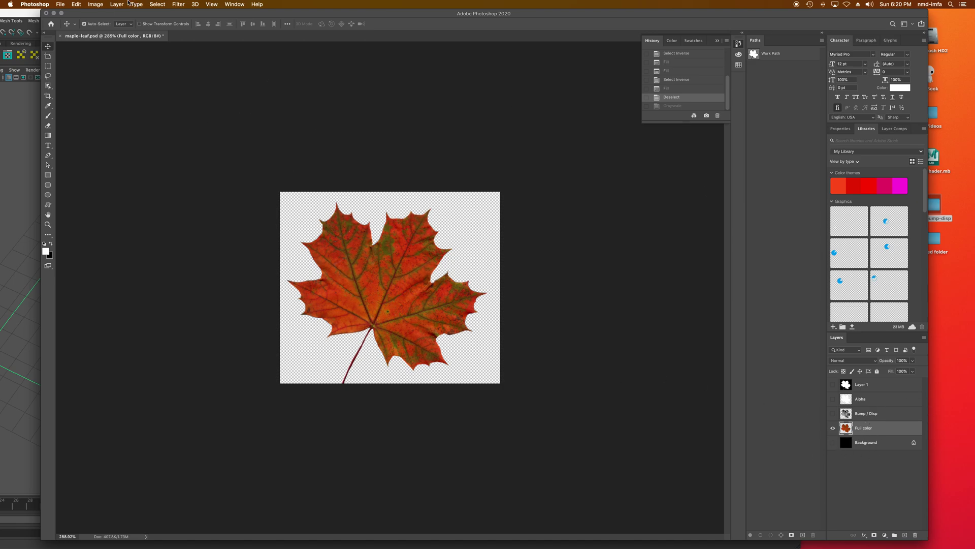
Desaturate the full-colour leaf with Hue/Saturation at Saturation -100.
{"action": "left_click", "coordinate": [96, 5]}
{"action": "mouse_move", "coordinate": [108, 25]}
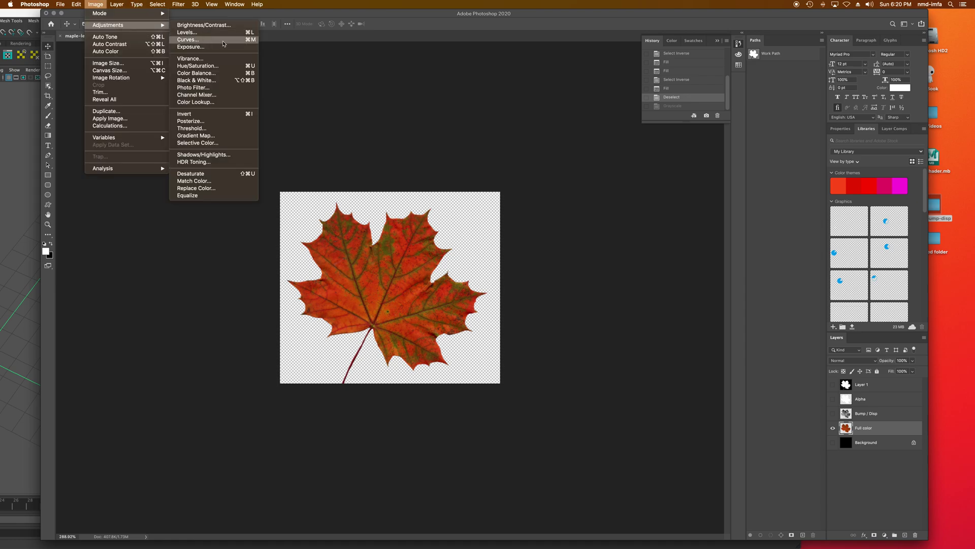
{"action": "left_click", "coordinate": [223, 66]}
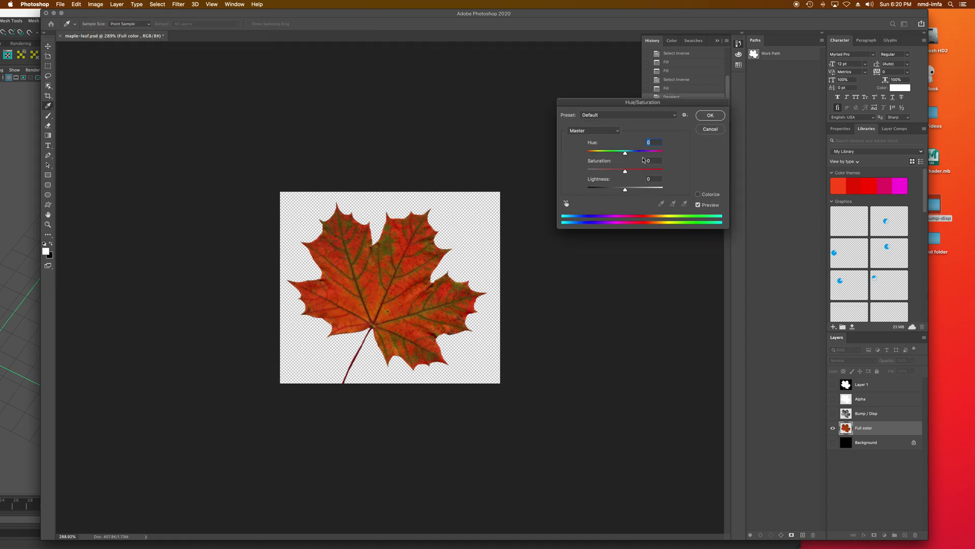
{"action": "left_click_drag", "start_coordinate": [625, 171], "coordinate": [577, 174]}
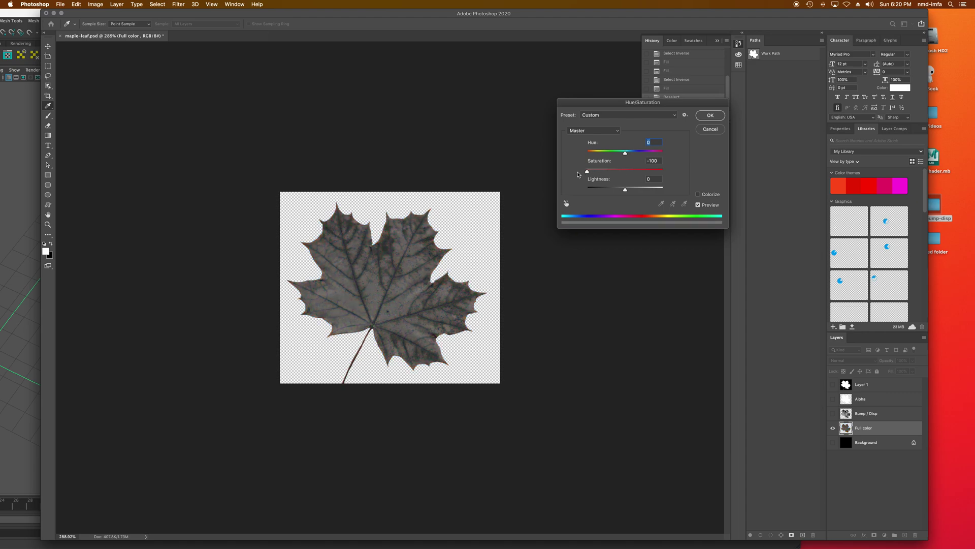
{"action": "left_click", "coordinate": [710, 115]}
Raise the grey leaf's brightness and contrast, then quit Photoshop choosing Don't Save.
{"action": "left_click", "coordinate": [96, 4]}
{"action": "mouse_move", "coordinate": [127, 25]}
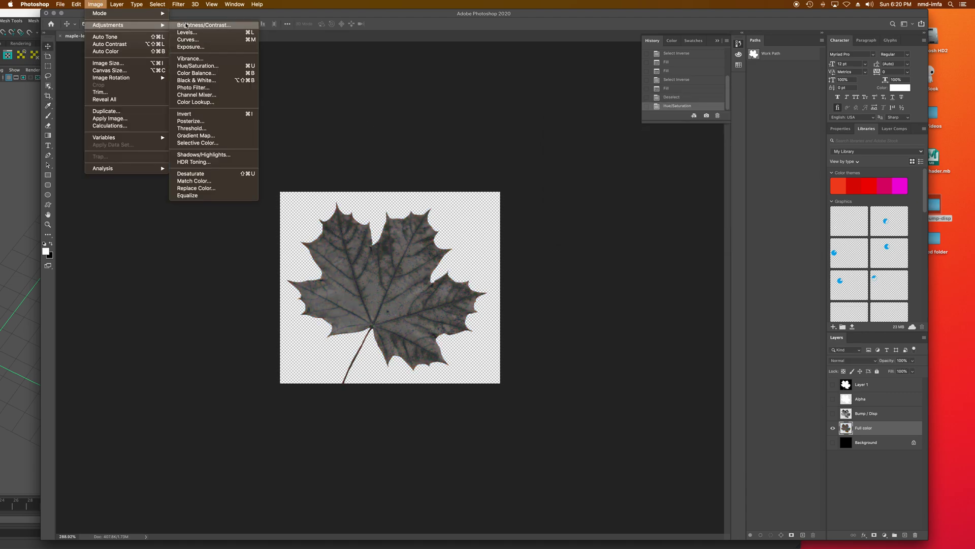
{"action": "left_click", "coordinate": [200, 25]}
{"action": "left_click_drag", "start_coordinate": [525, 124], "coordinate": [562, 124]}
{"action": "left_click", "coordinate": [535, 106]}
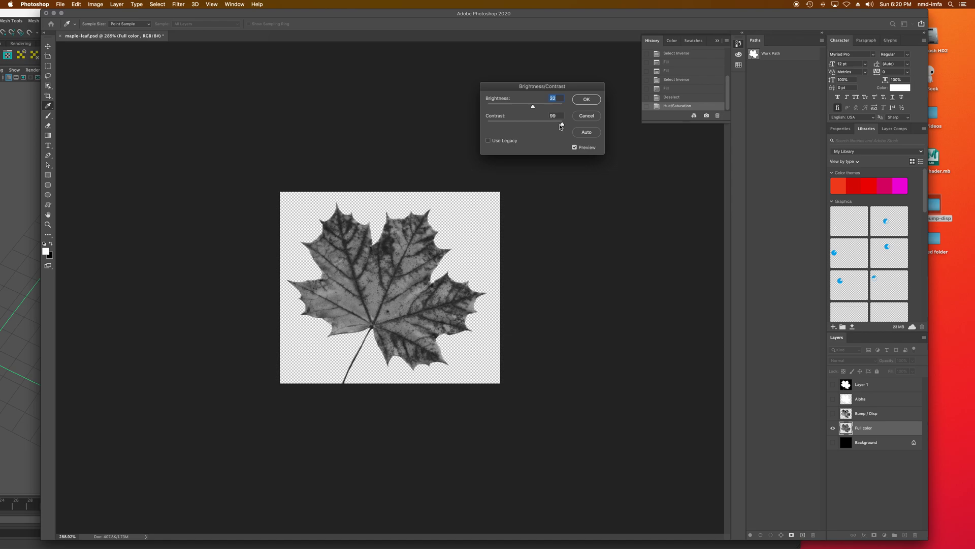
{"action": "key", "text": "Tab"}
{"action": "left_click", "coordinate": [587, 99]}
{"action": "key", "text": "v"}
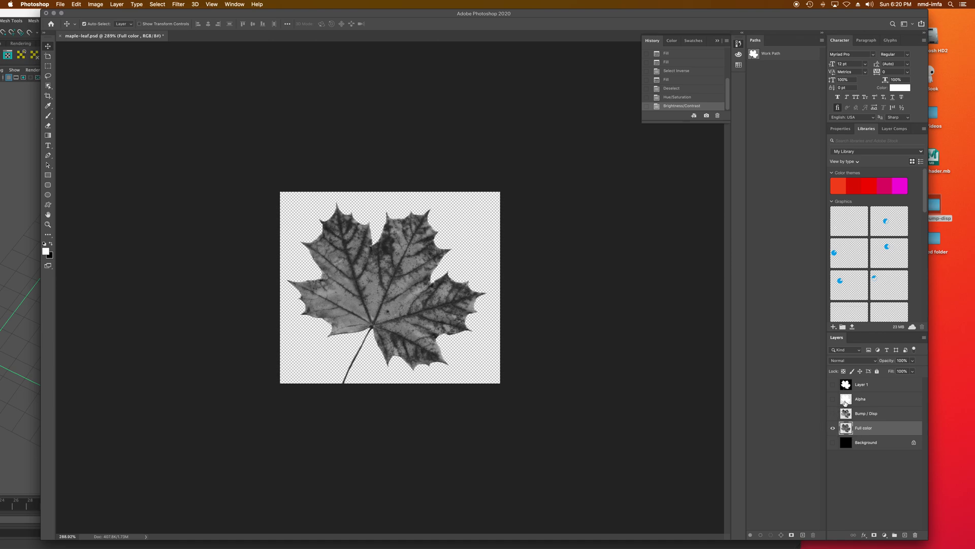
{"action": "key", "text": "super+q"}
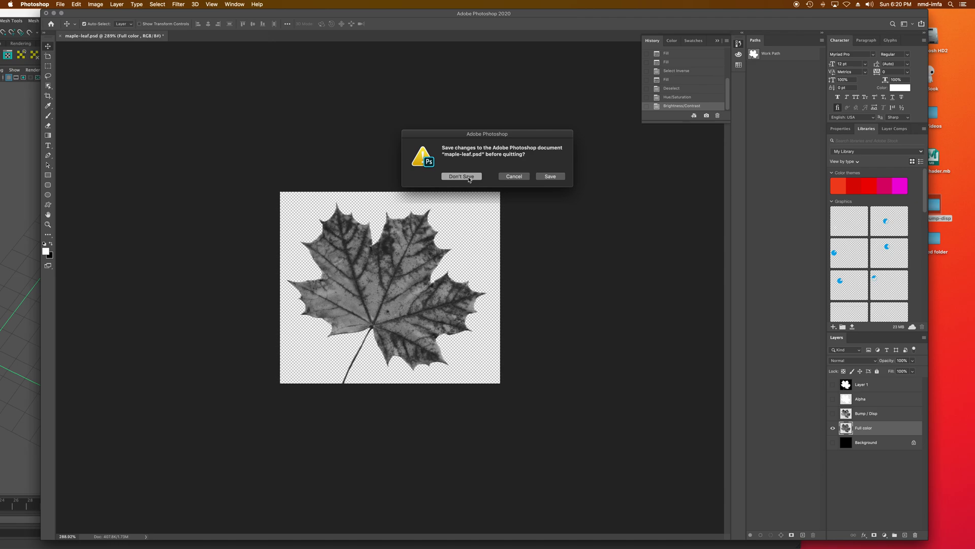
{"action": "left_click", "coordinate": [461, 176]}
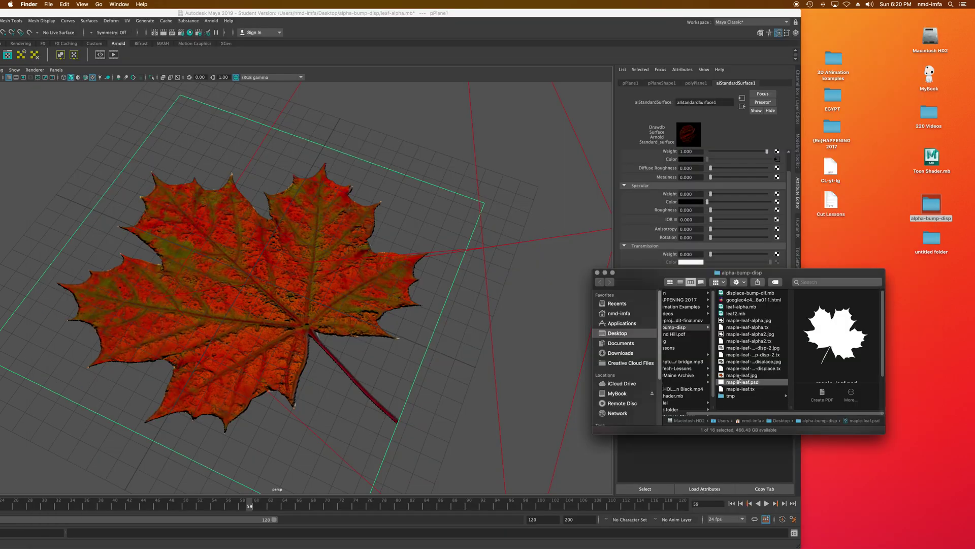
Preview the displacement, maple-leaf-alpha2, maple-leaf-alpha and maple-leaf.jpg images, then bring Maya forward shifted right.
{"action": "left_click", "coordinate": [760, 361]}
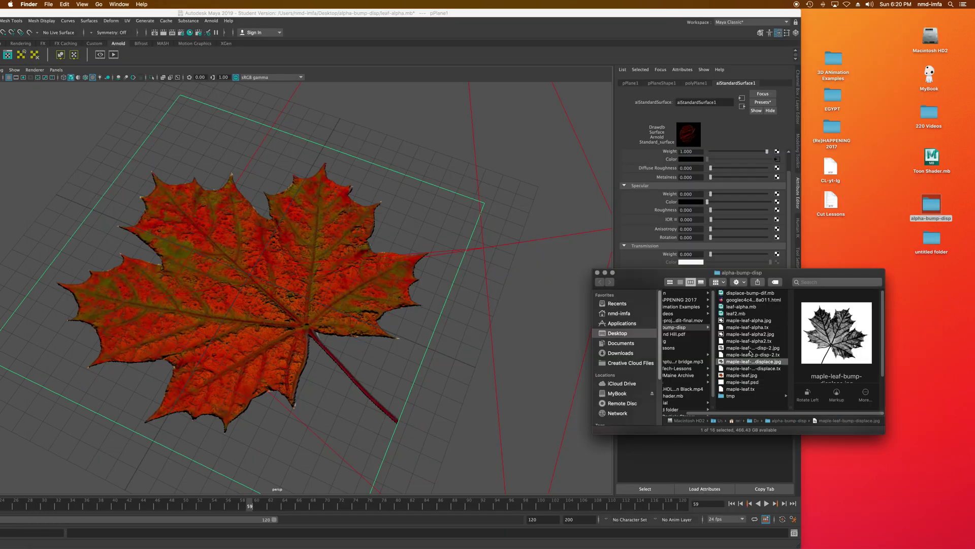
{"action": "left_click", "coordinate": [751, 349]}
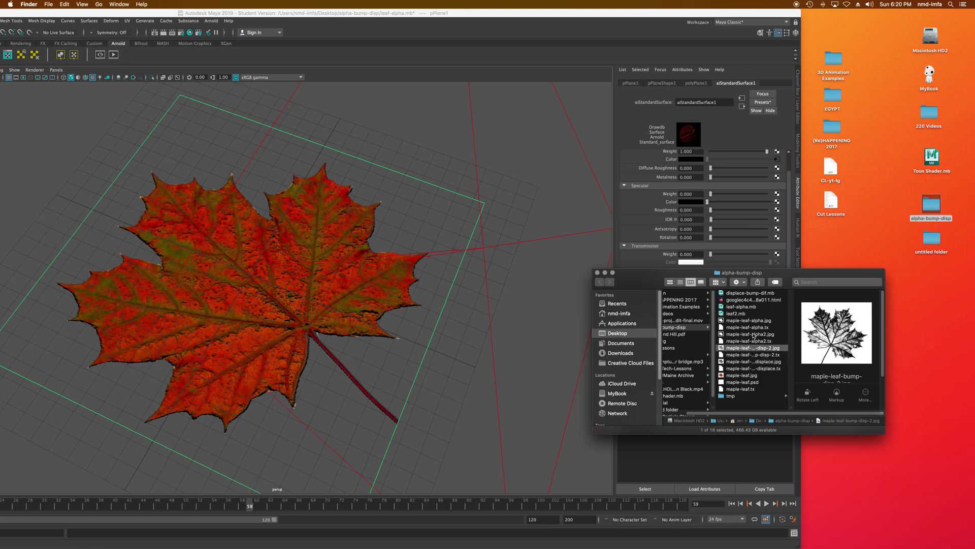
{"action": "left_click", "coordinate": [754, 334]}
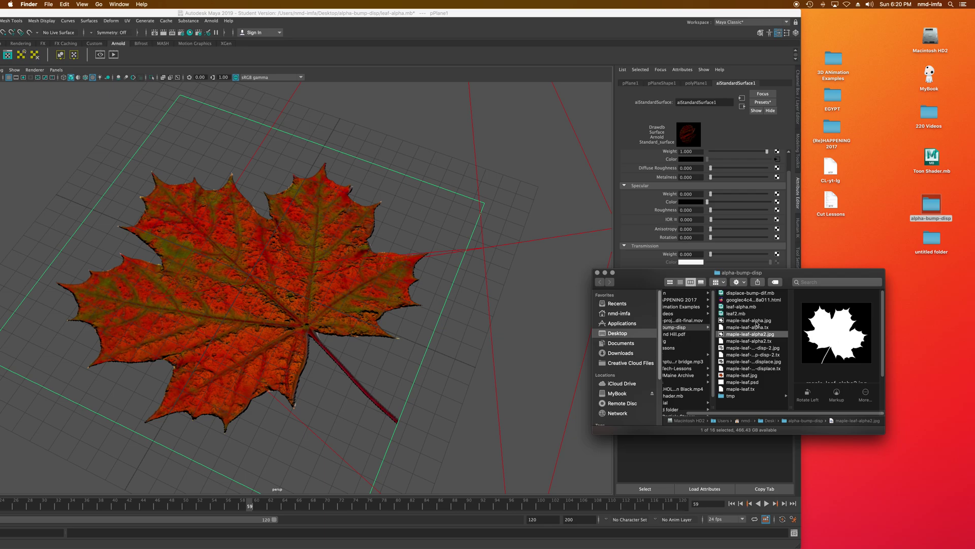
{"action": "left_click", "coordinate": [757, 322]}
{"action": "left_click", "coordinate": [756, 335]}
{"action": "left_click", "coordinate": [756, 321]}
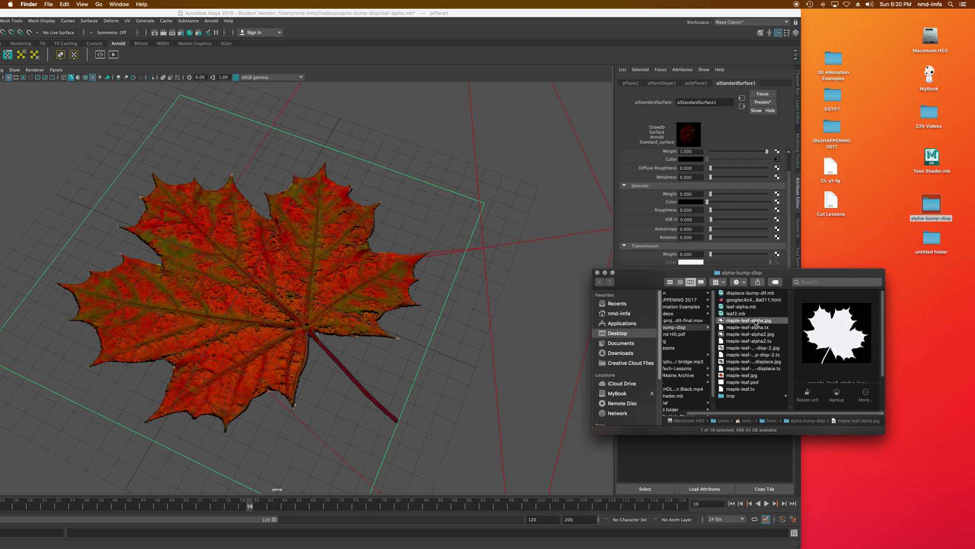
{"action": "left_click", "coordinate": [752, 377]}
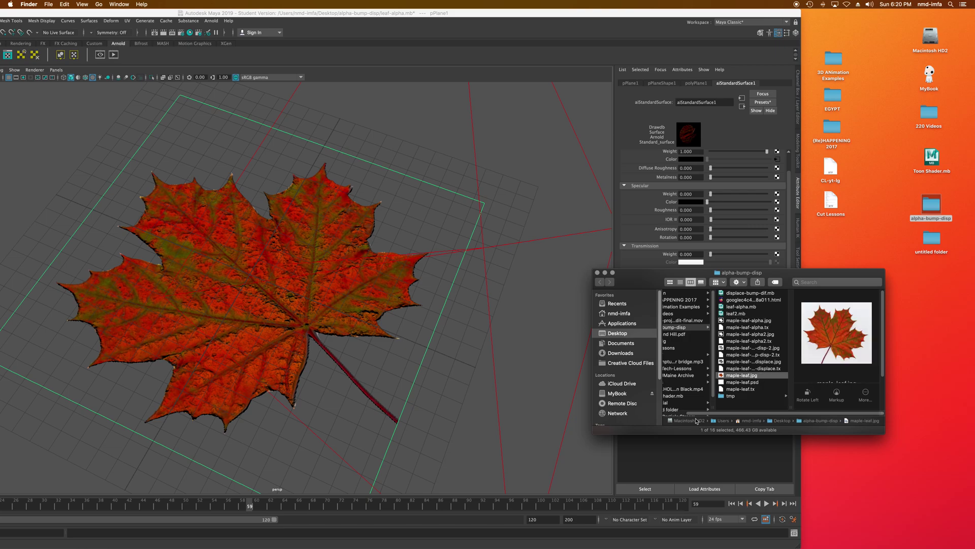
{"action": "left_click", "coordinate": [298, 14]}
{"action": "left_click_drag", "start_coordinate": [336, 10], "coordinate": [499, 2]}
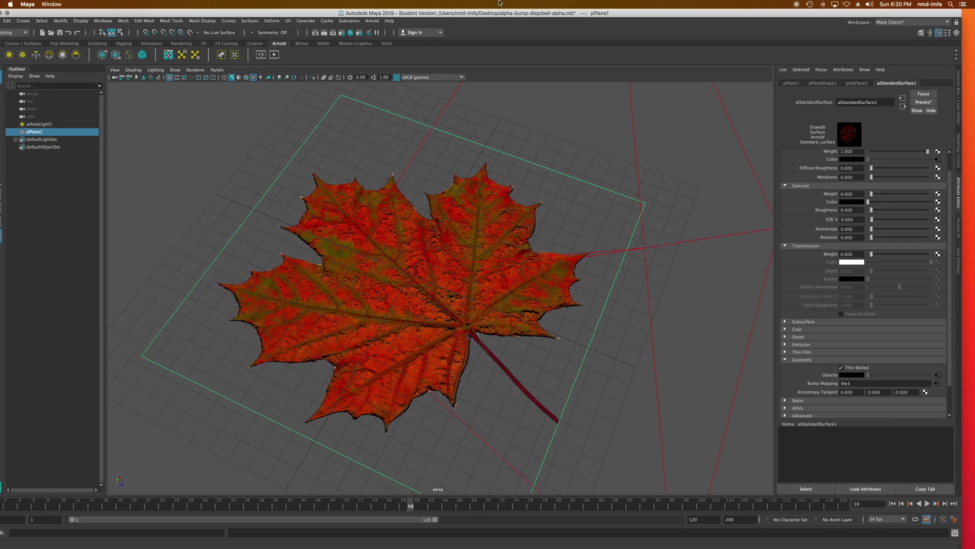
Inspect file1's colour texture path, then open aiStandardSurface1 and expand its Geometry section.
{"action": "left_click", "coordinate": [938, 159]}
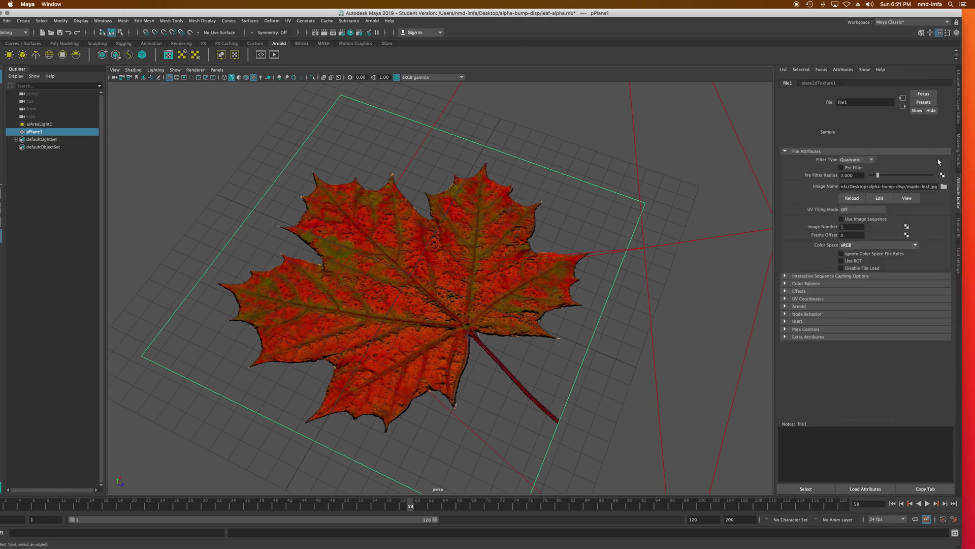
{"action": "triple_click", "coordinate": [893, 186]}
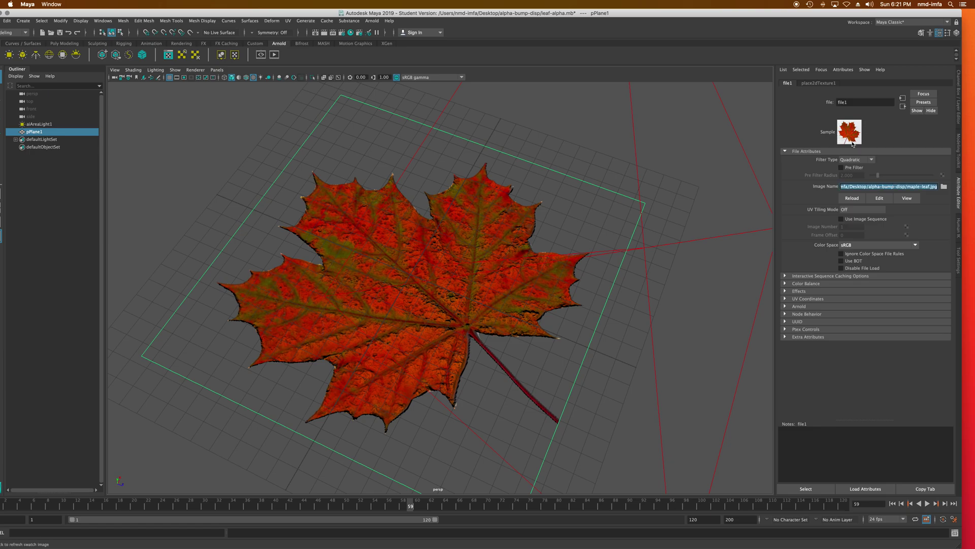
{"action": "left_click", "coordinate": [903, 106]}
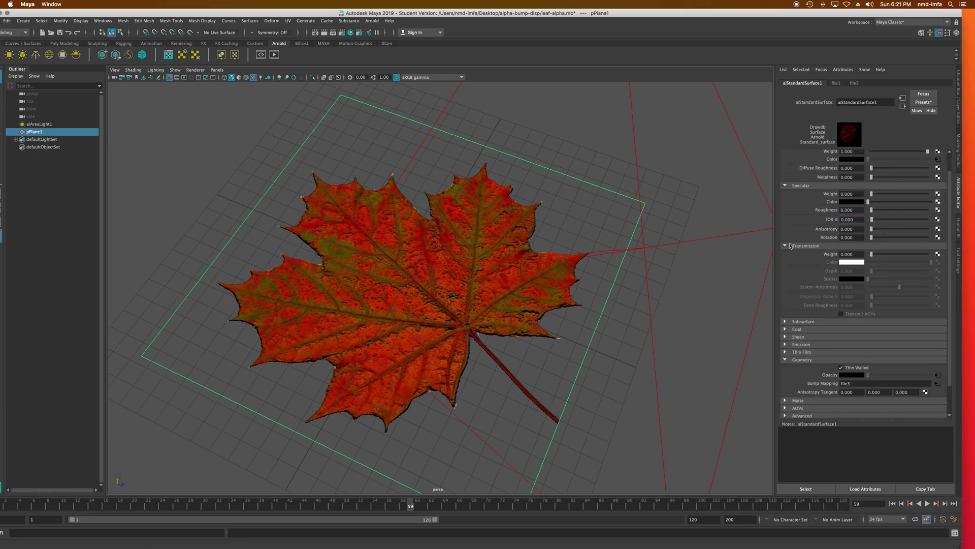
{"action": "left_click", "coordinate": [785, 359]}
{"action": "left_click", "coordinate": [785, 359]}
{"action": "left_click", "coordinate": [785, 360]}
{"action": "scroll", "coordinate": [787, 208], "scroll_direction": "up", "scroll_amount": 1}
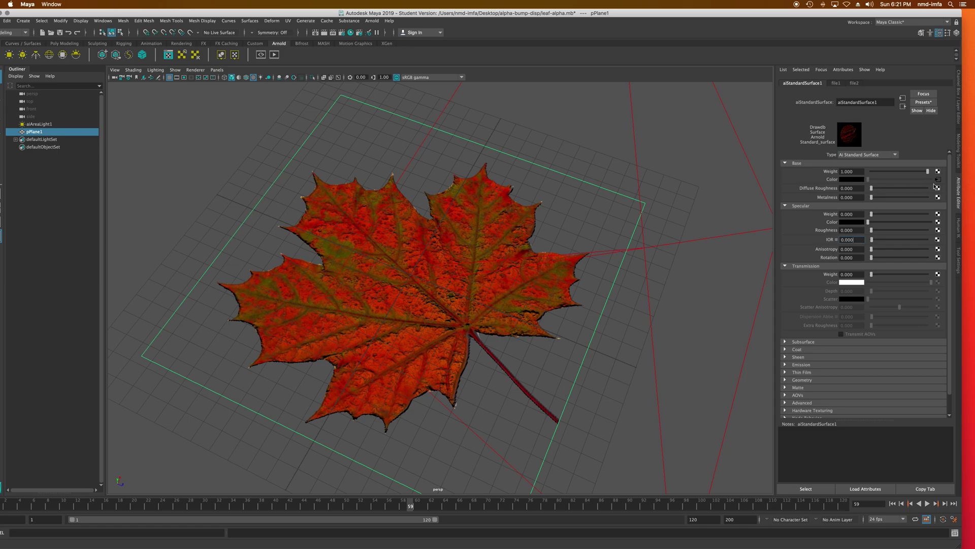
{"action": "scroll", "coordinate": [823, 244], "scroll_direction": "down", "scroll_amount": 1}
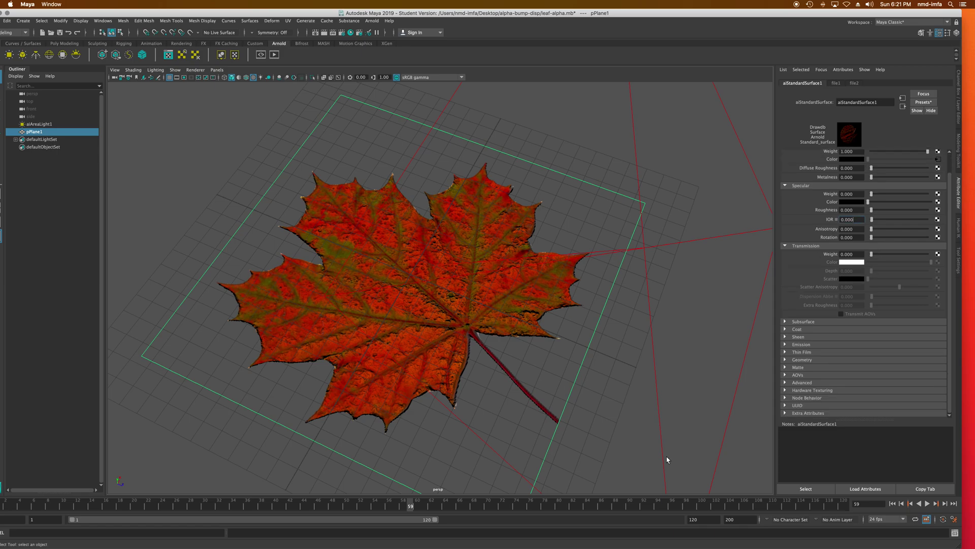
{"action": "left_click", "coordinate": [788, 360]}
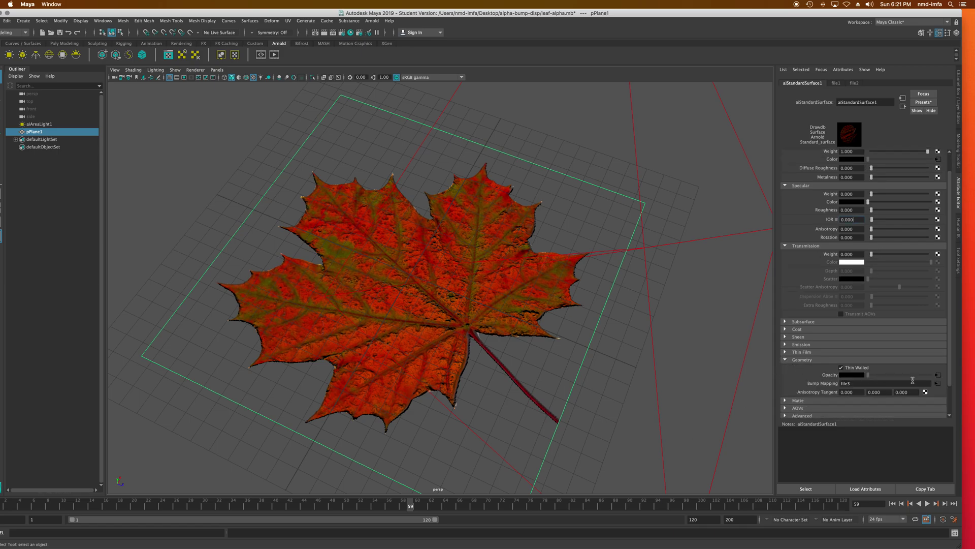
Open the bump mapping texture, browse its image file and cancel, then return to aiStandardSurface1.
{"action": "left_click", "coordinate": [938, 384]}
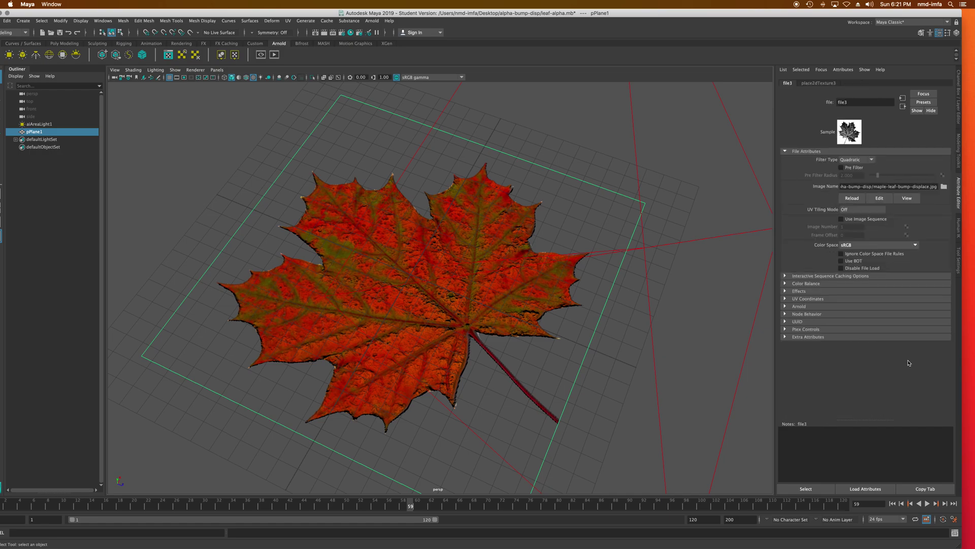
{"action": "left_click", "coordinate": [943, 186]}
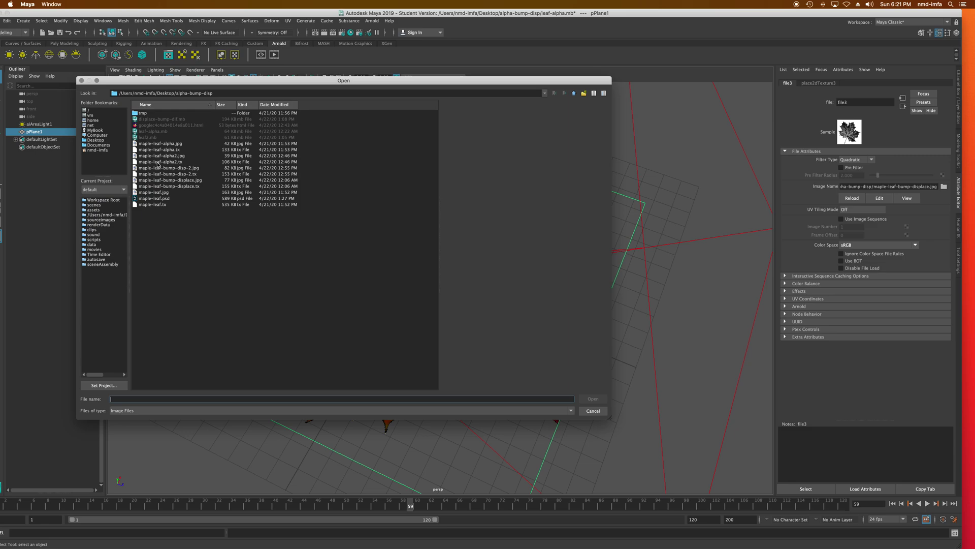
{"action": "left_click", "coordinate": [593, 411]}
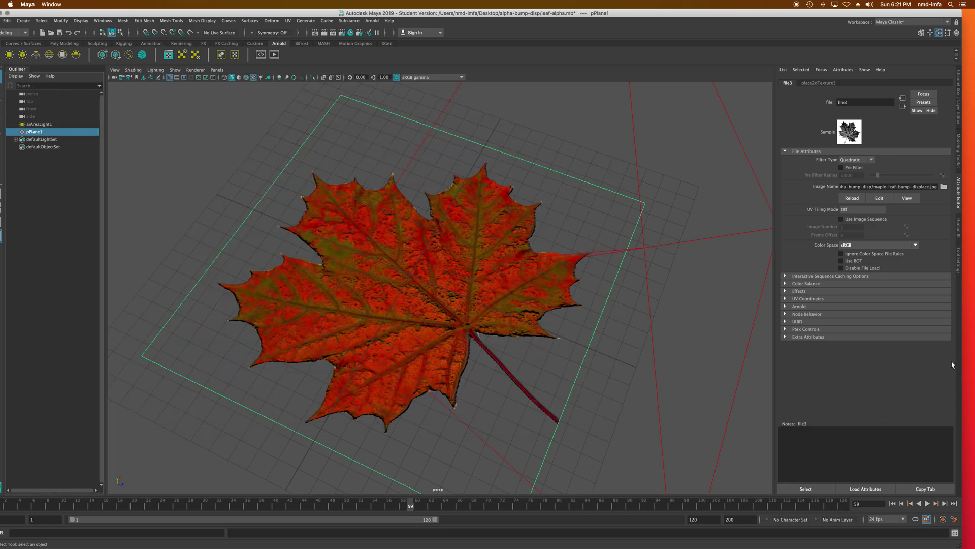
{"action": "left_click", "coordinate": [903, 106]}
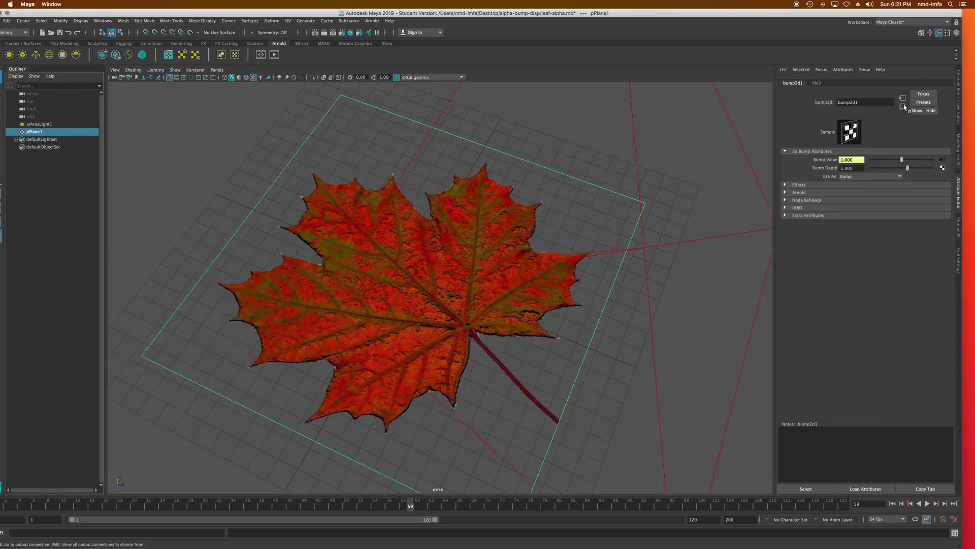
{"action": "left_click", "coordinate": [902, 98]}
{"action": "left_click", "coordinate": [902, 98]}
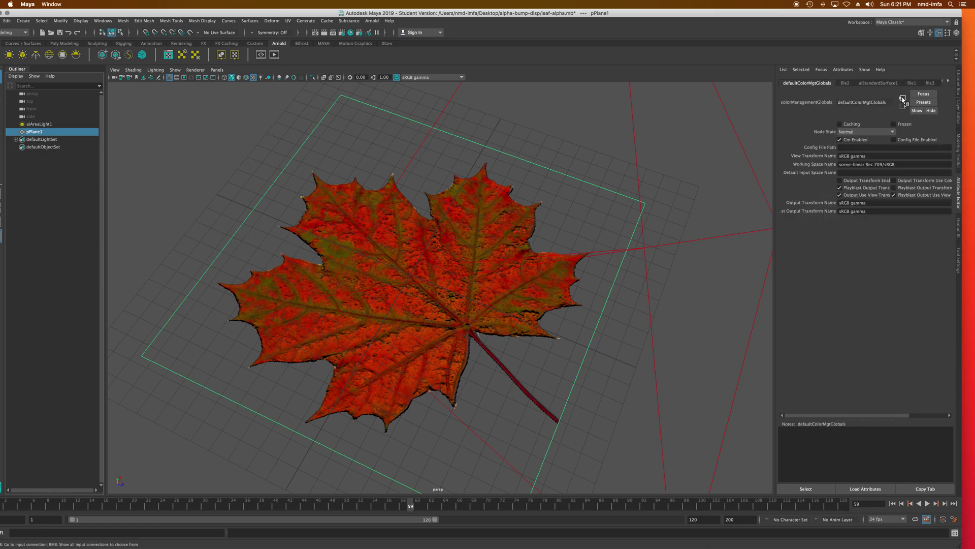
{"action": "left_click", "coordinate": [876, 84]}
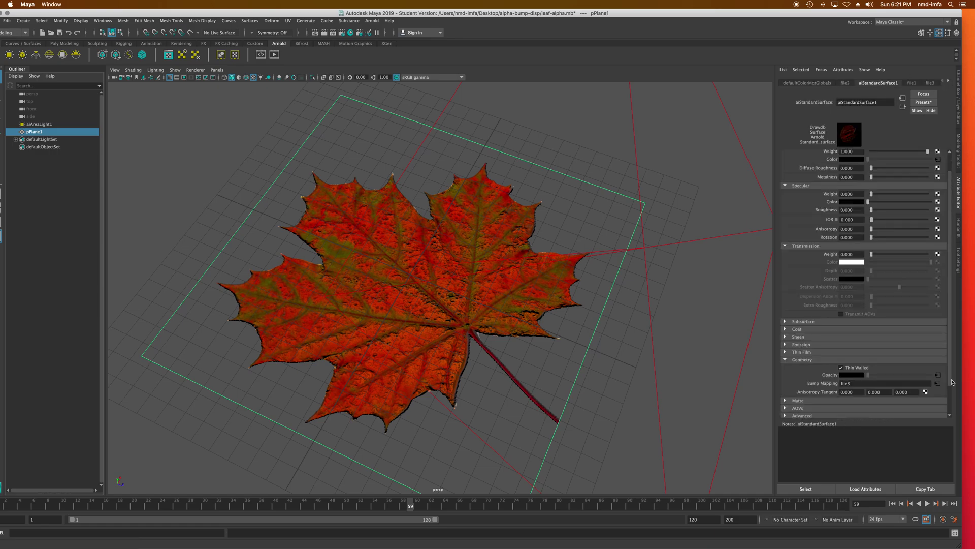
Open file2 driving Opacity and check its maple-leaf-alpha.jpg path in the file browser without changes.
{"action": "scroll", "coordinate": [950, 381], "scroll_direction": "down", "scroll_amount": 2}
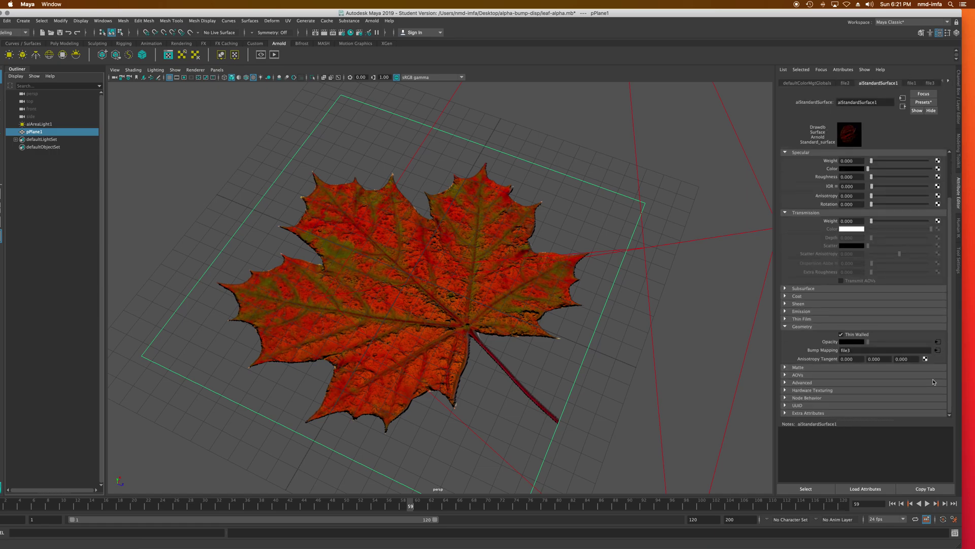
{"action": "left_click", "coordinate": [938, 342]}
{"action": "triple_click", "coordinate": [930, 186]}
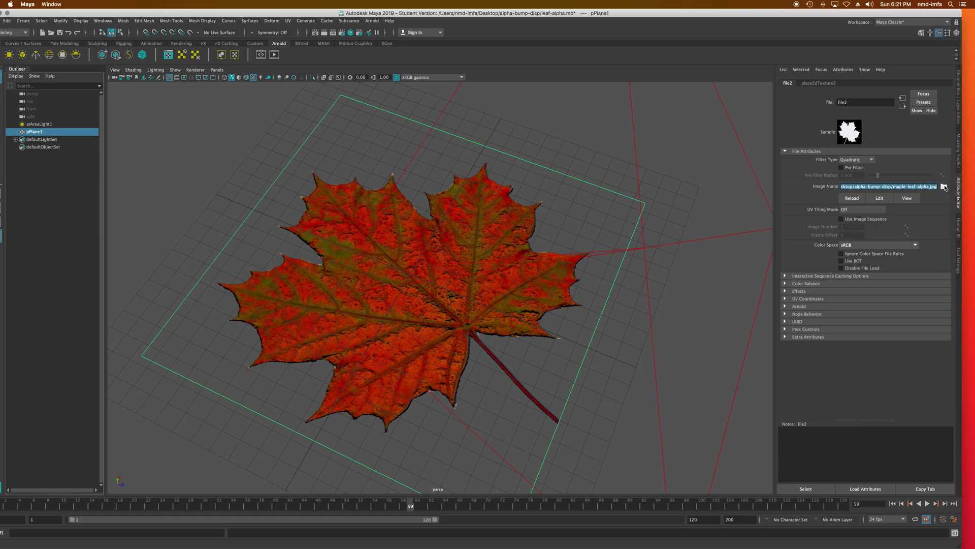
{"action": "left_click", "coordinate": [943, 186]}
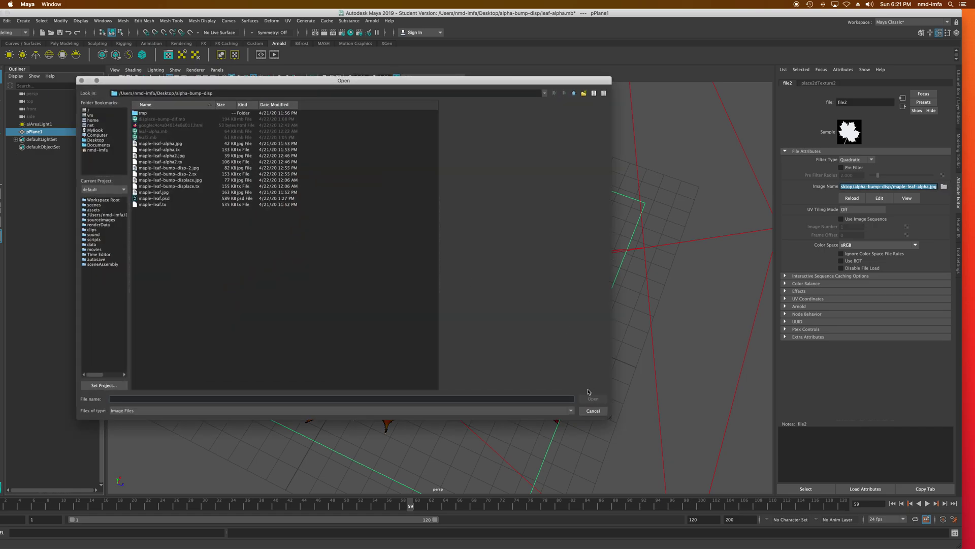
{"action": "left_click", "coordinate": [593, 410]}
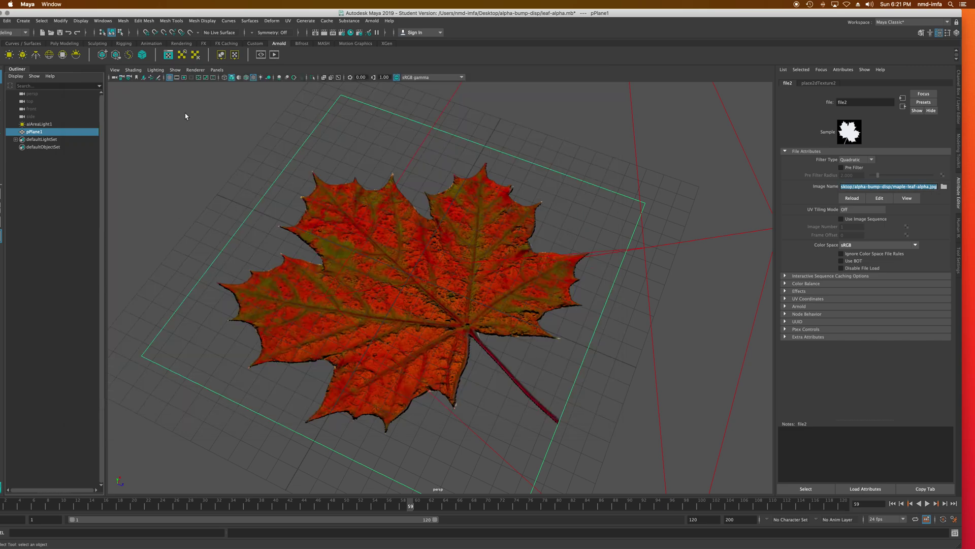
{"action": "left_click", "coordinate": [133, 70]}
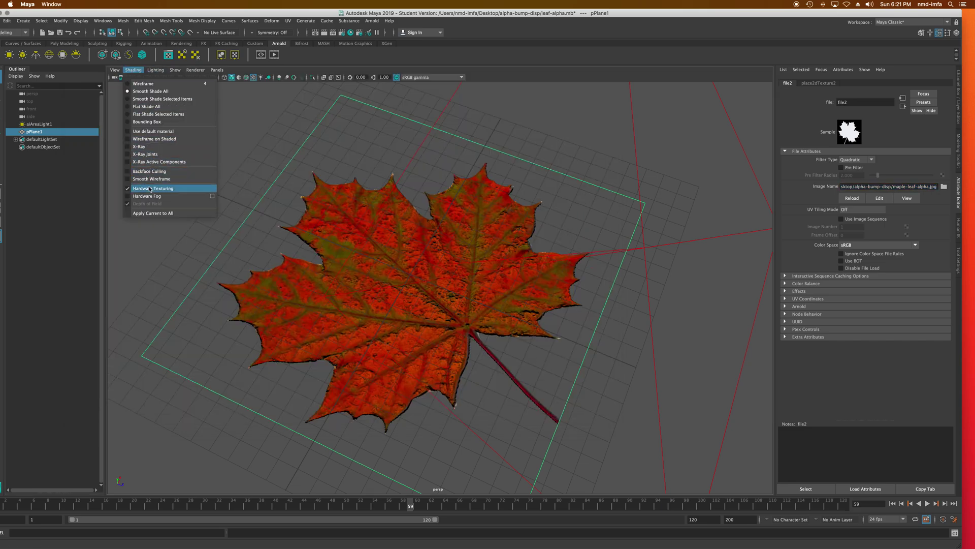
Keep hardware texturing, then set the Viewport 2.0 Transparency Algorithm to Simple and back to Alpha Cut.
{"action": "left_click", "coordinate": [124, 72]}
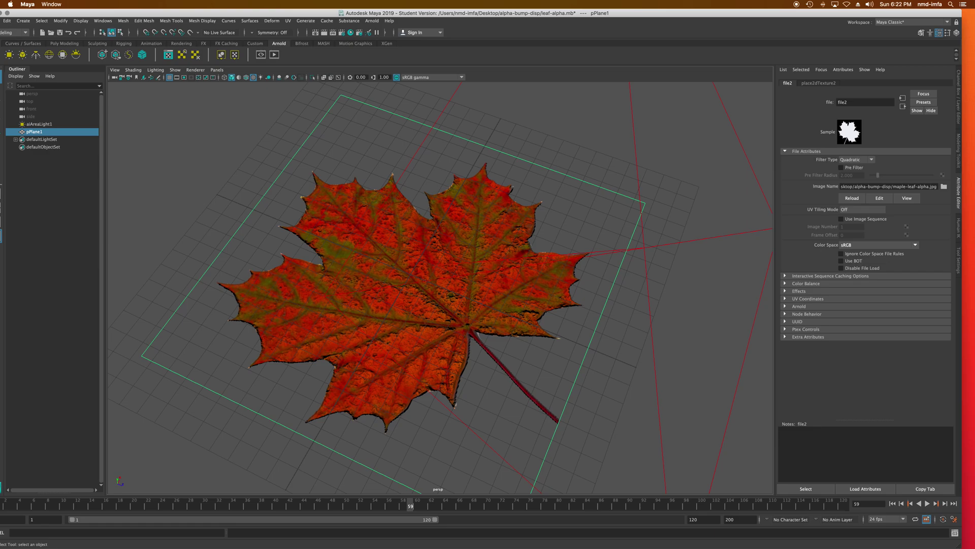
{"action": "left_click", "coordinate": [195, 70]}
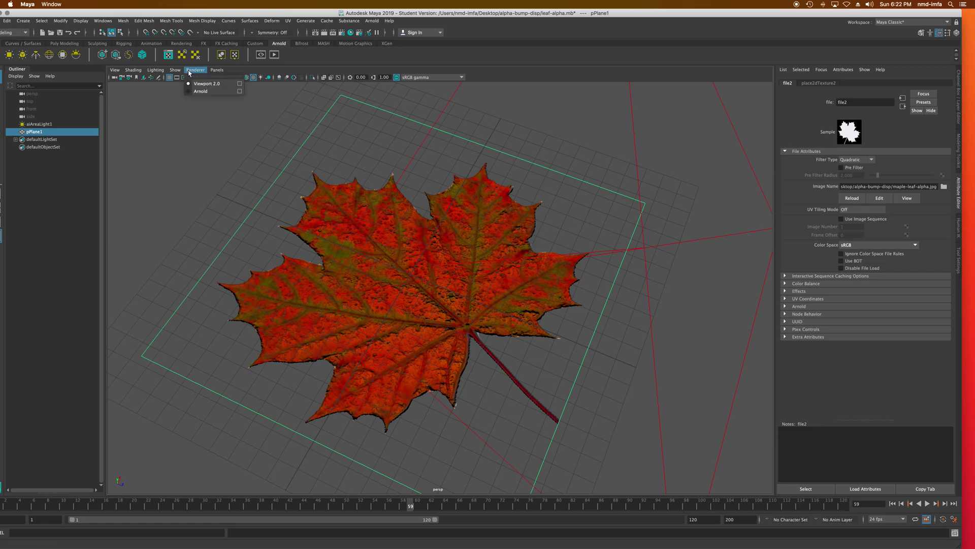
{"action": "left_click", "coordinate": [240, 85]}
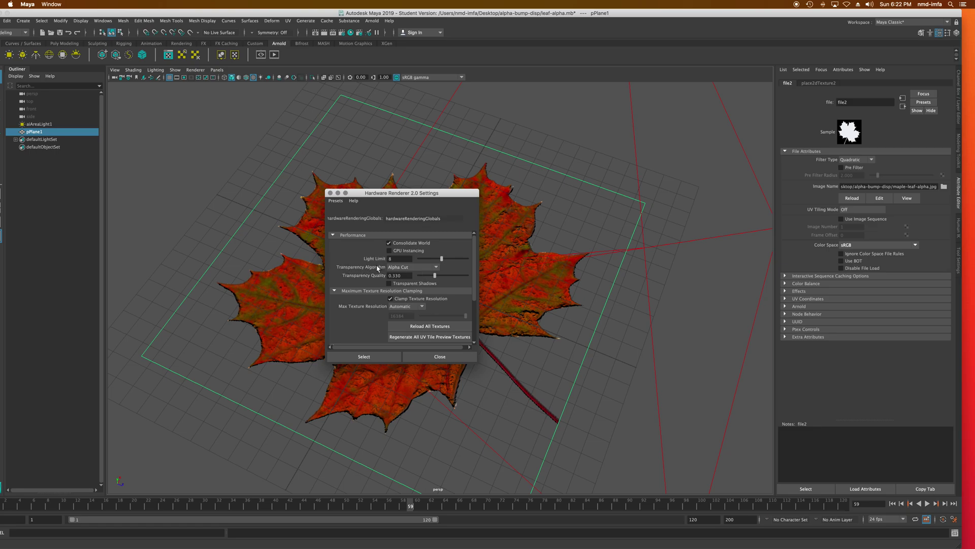
{"action": "left_click", "coordinate": [410, 268]}
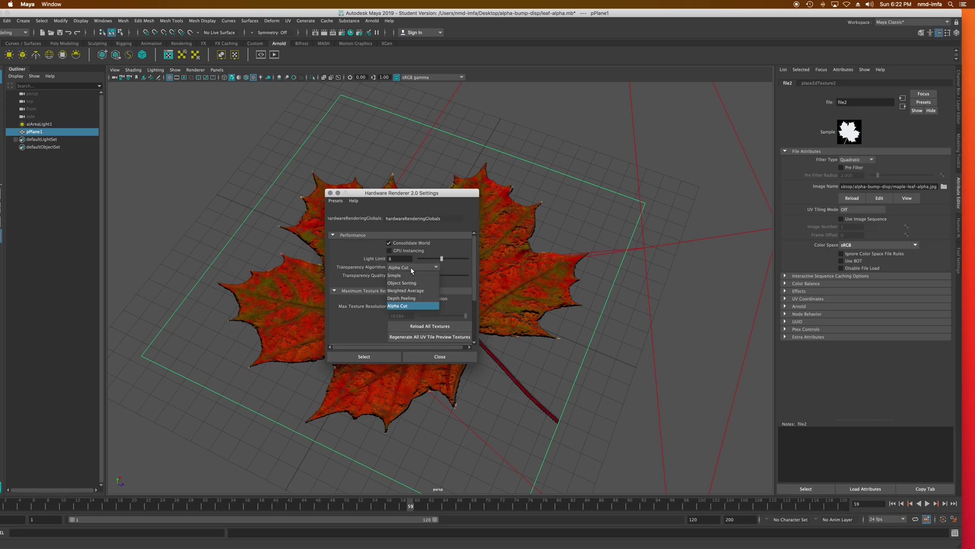
{"action": "left_click", "coordinate": [410, 277]}
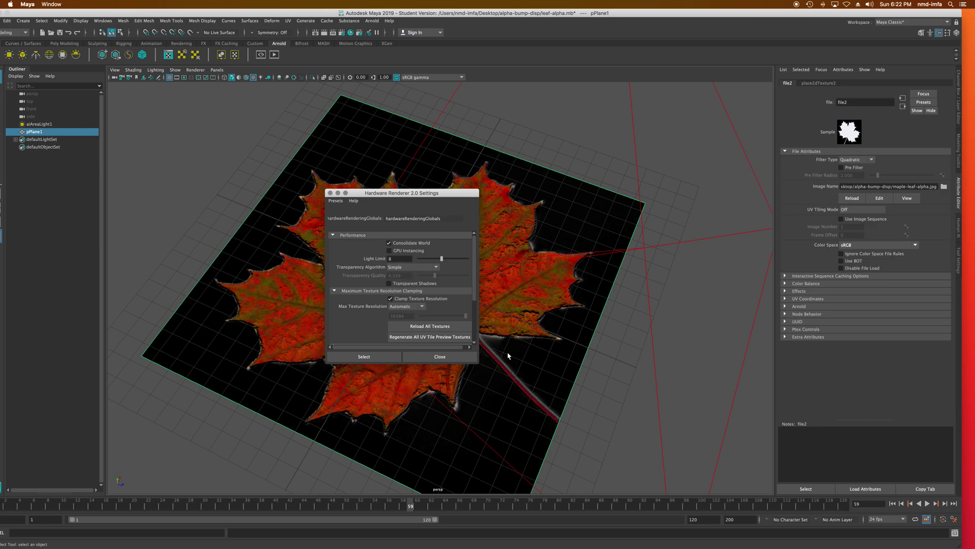
{"action": "left_click", "coordinate": [415, 267]}
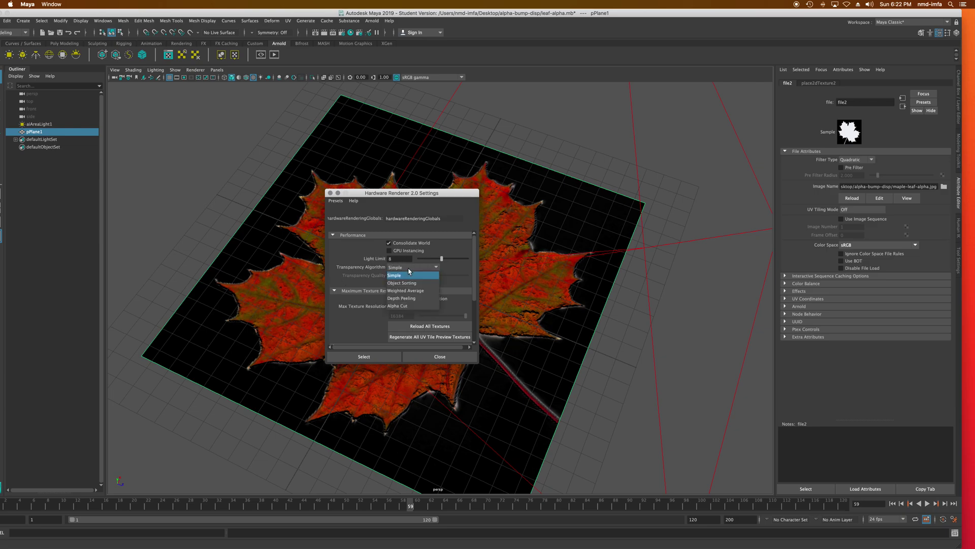
{"action": "left_click", "coordinate": [423, 307]}
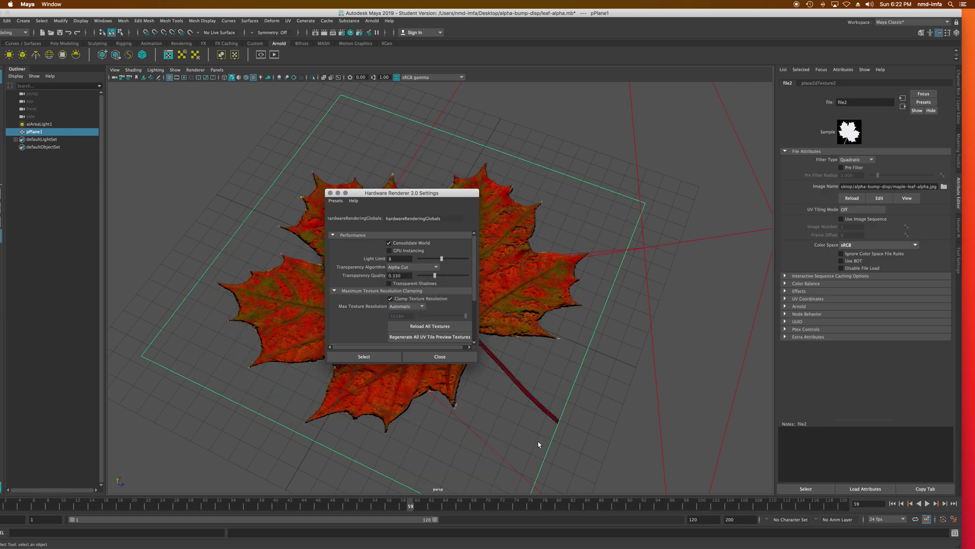
{"action": "left_click", "coordinate": [440, 357]}
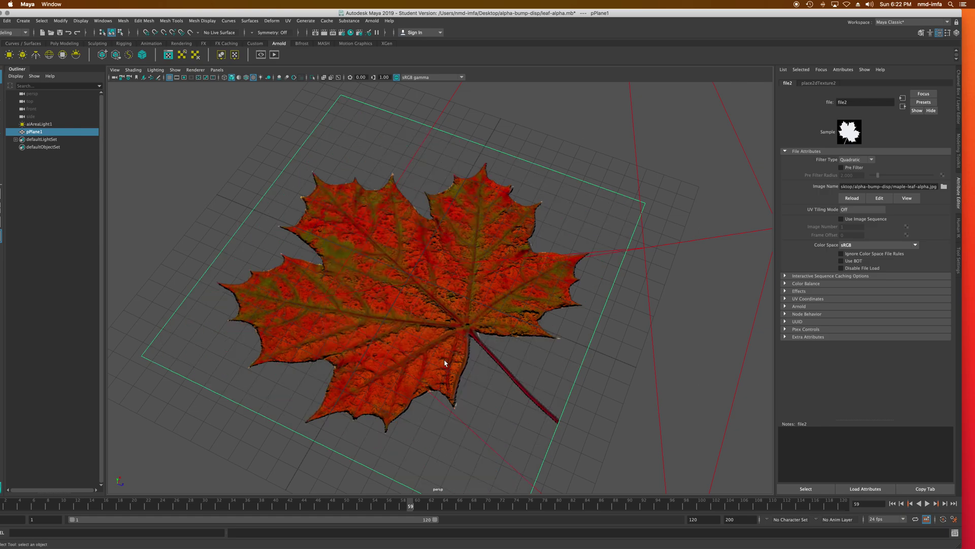
{"action": "left_click", "coordinate": [261, 55]}
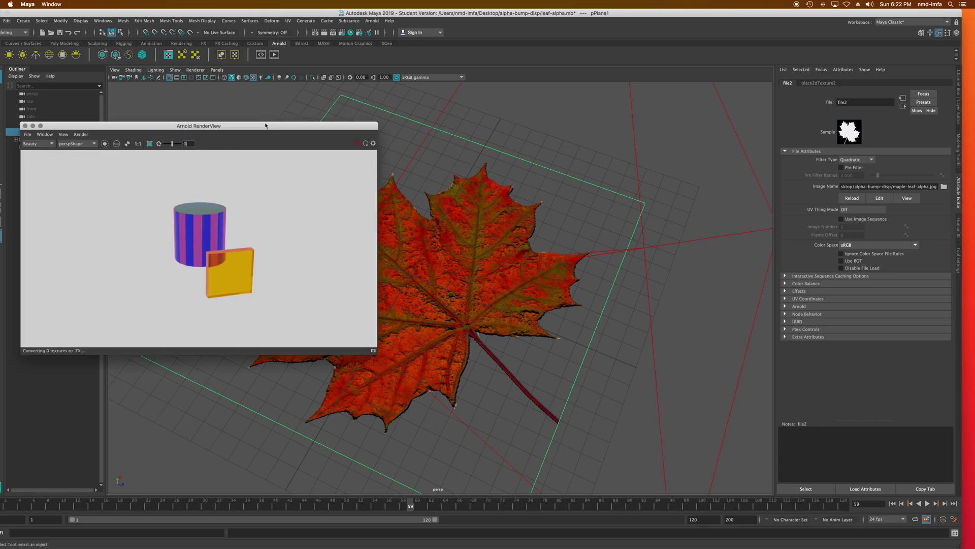
{"action": "left_click", "coordinate": [358, 144]}
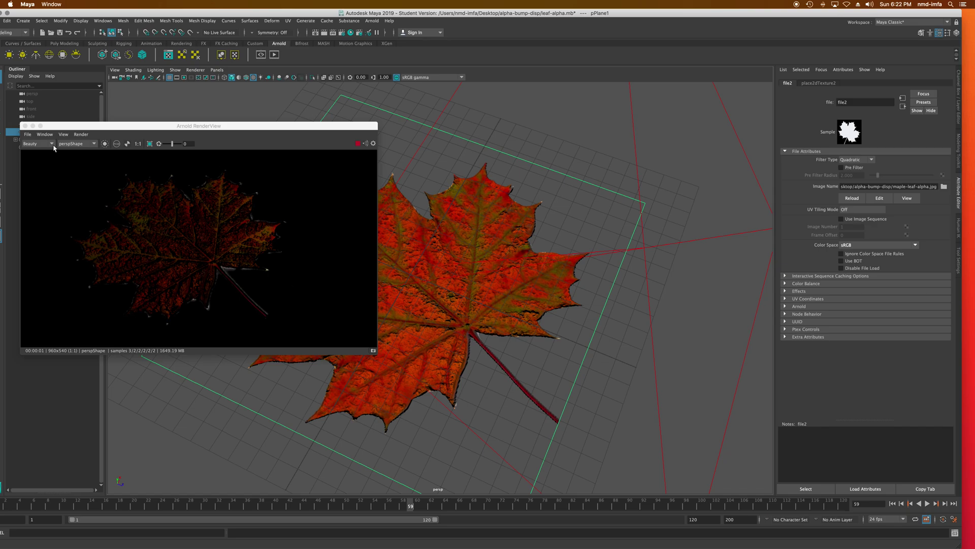
{"action": "left_click", "coordinate": [25, 126]}
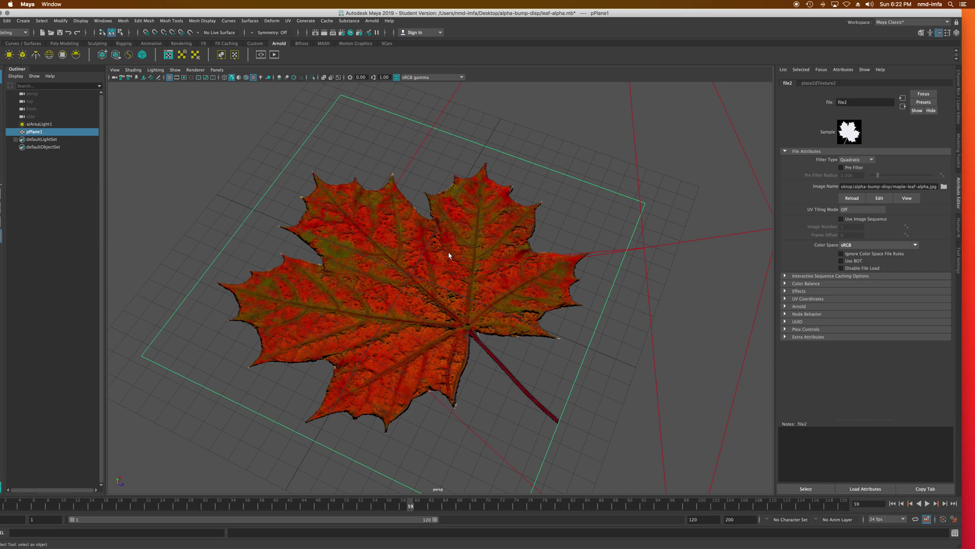
{"action": "left_click", "coordinate": [195, 70]}
{"action": "left_click", "coordinate": [240, 85]}
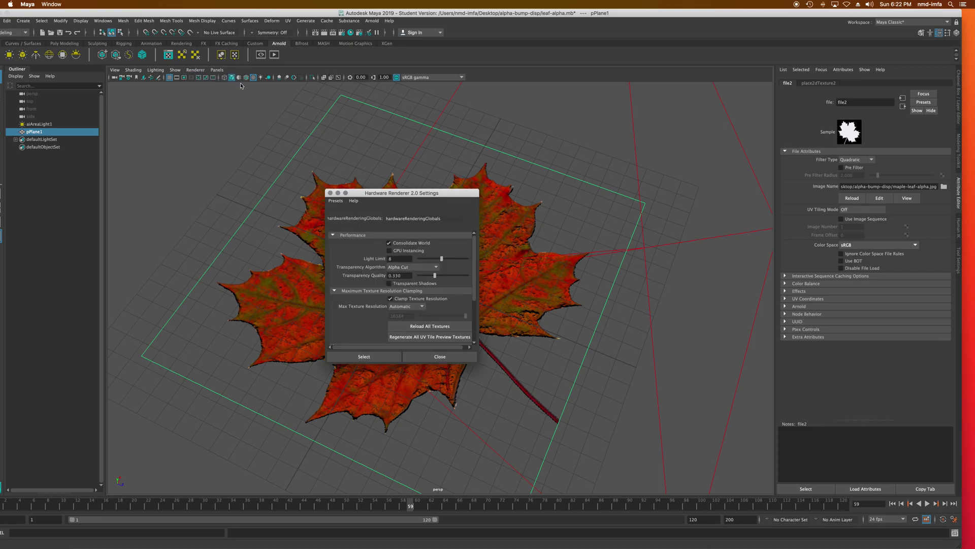
{"action": "left_click", "coordinate": [415, 267]}
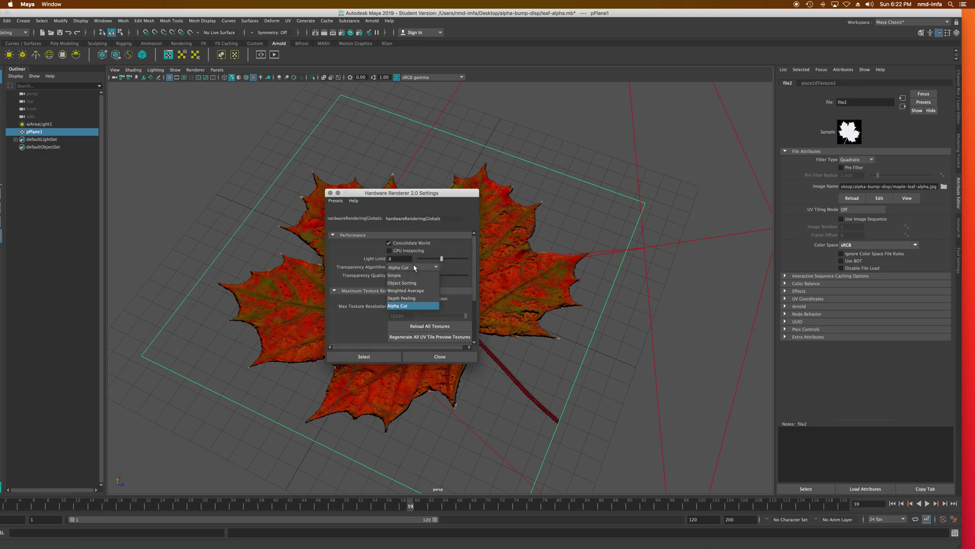
{"action": "left_click", "coordinate": [407, 305]}
{"action": "left_click", "coordinate": [440, 356]}
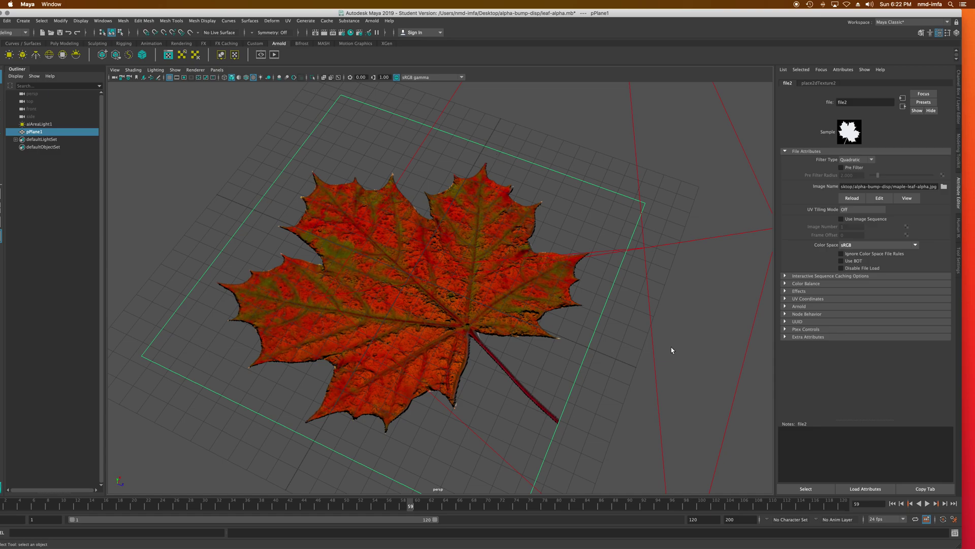